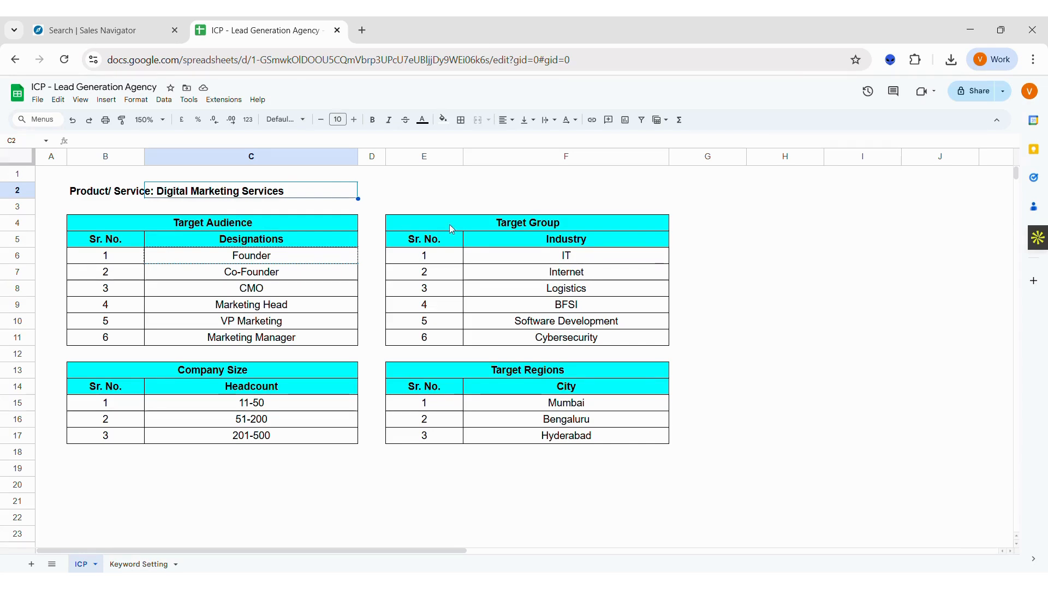
- Review the Target Audience designations and the Target Group, Company Size and Target Regions tables on the ICP sheet
left_click(467, 226)
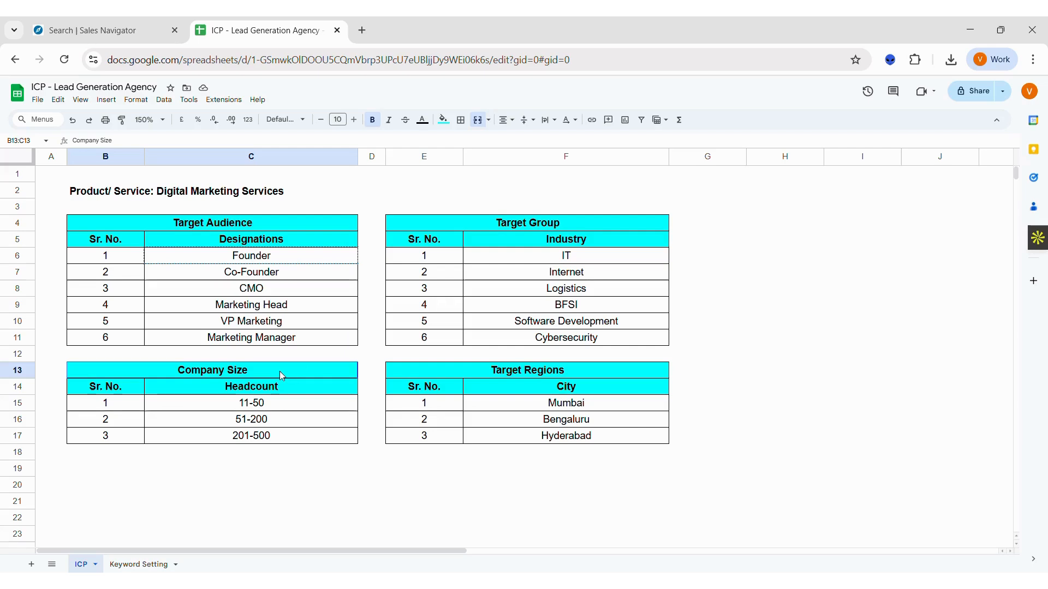
left_click(447, 374)
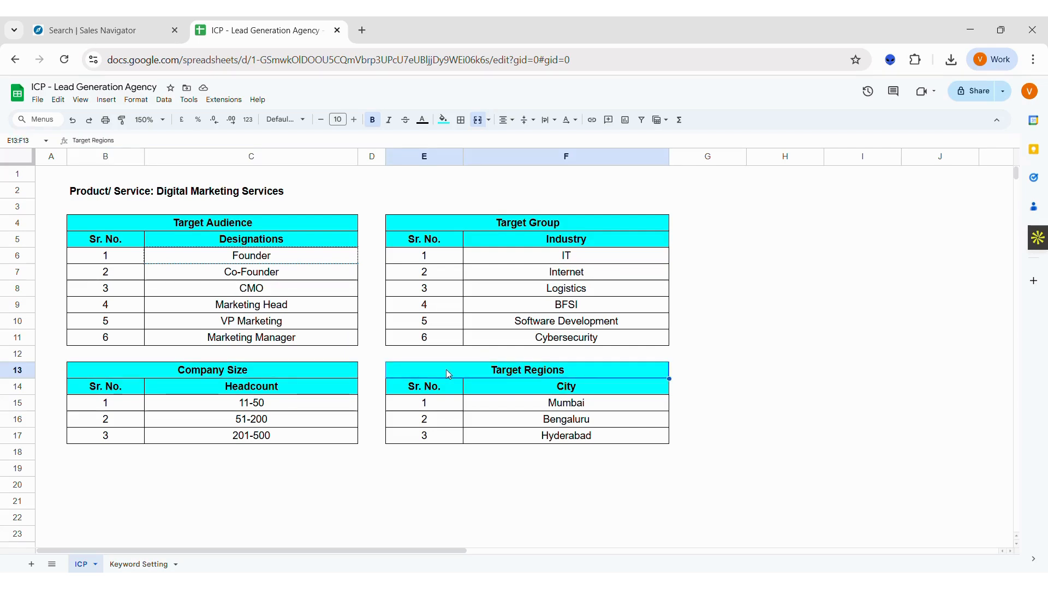
left_click_drag(341, 252, 339, 274)
left_click(337, 294)
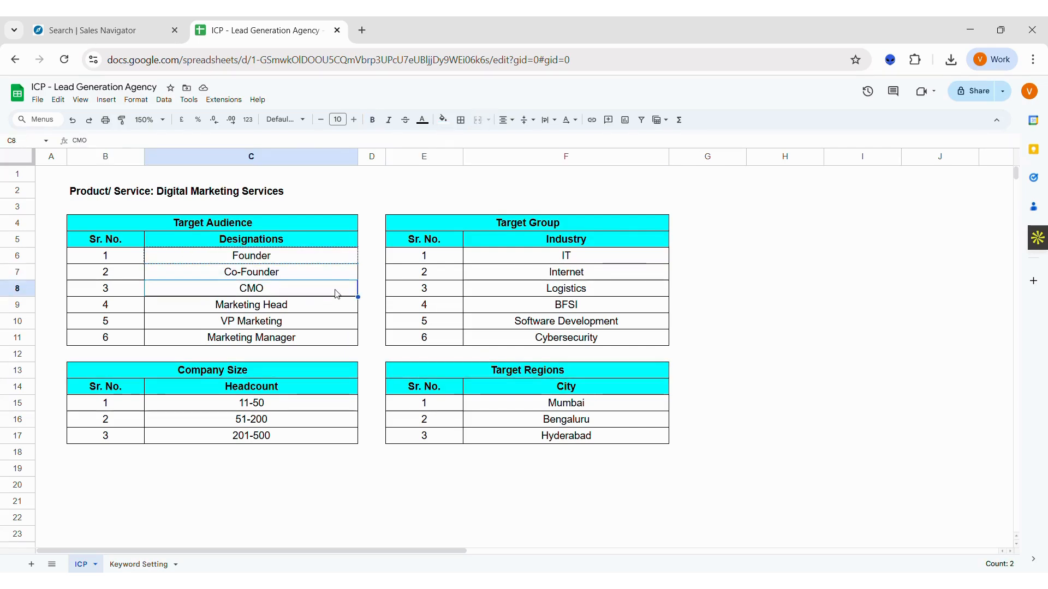
key("shift+Down")
key("shift+Down")
key("shift+Down")
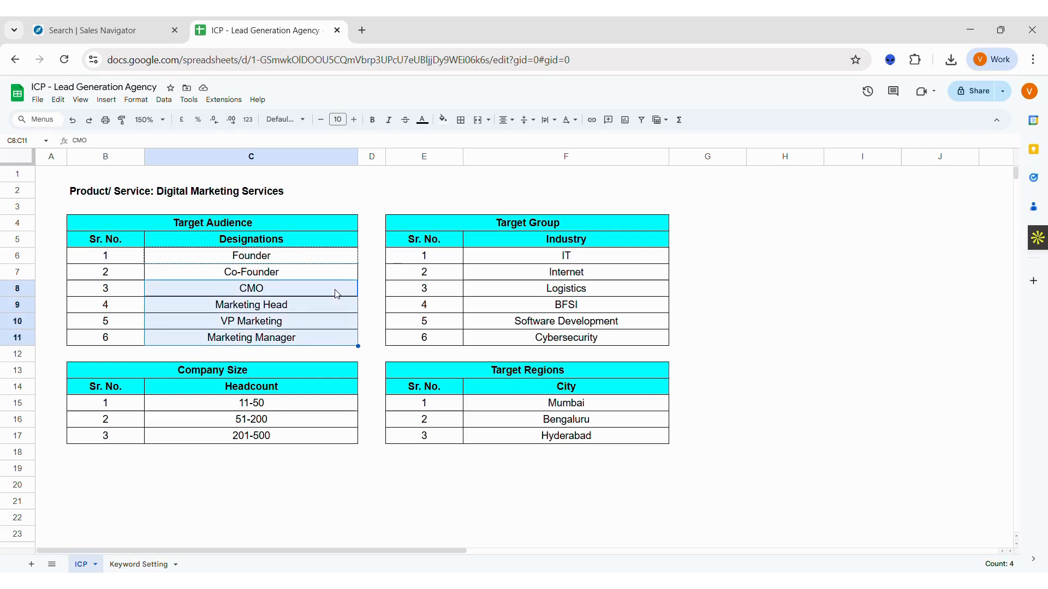
left_click(375, 312)
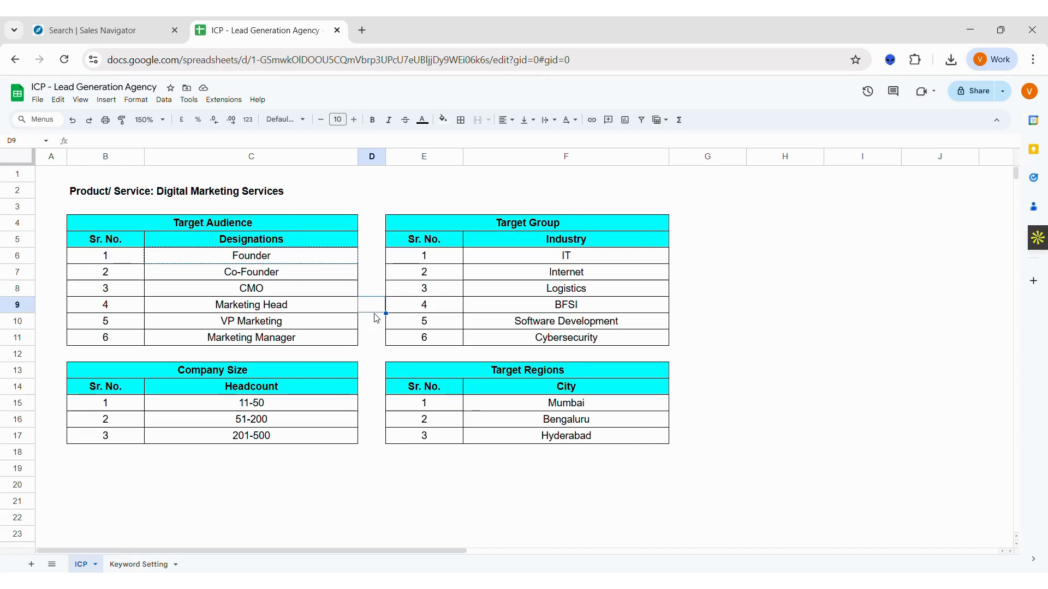
left_click(339, 257)
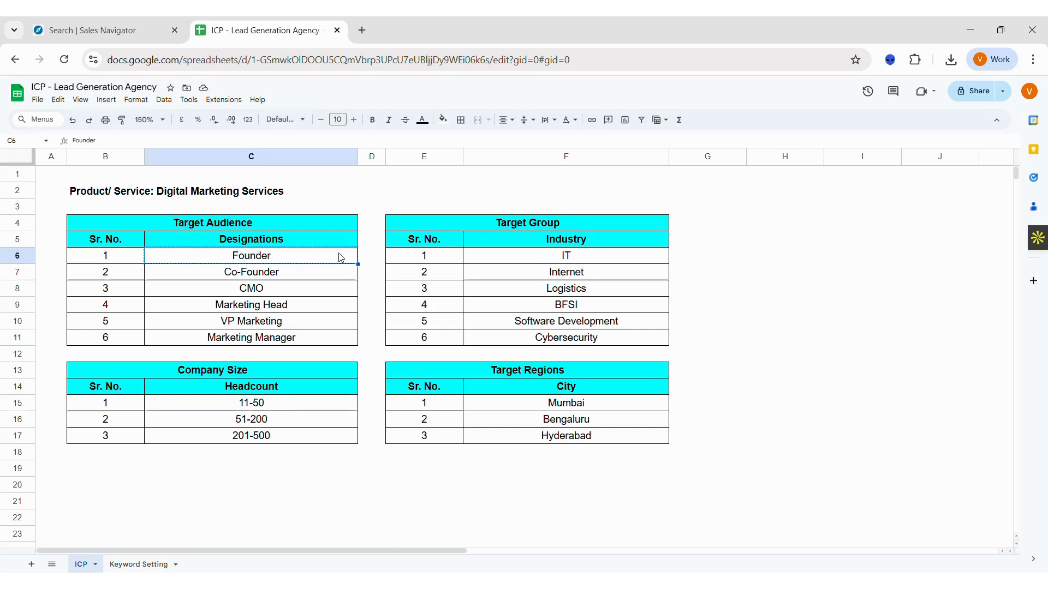
- Switch to Sales Navigator and search the leads for the keyword Founder
left_click(151, 31)
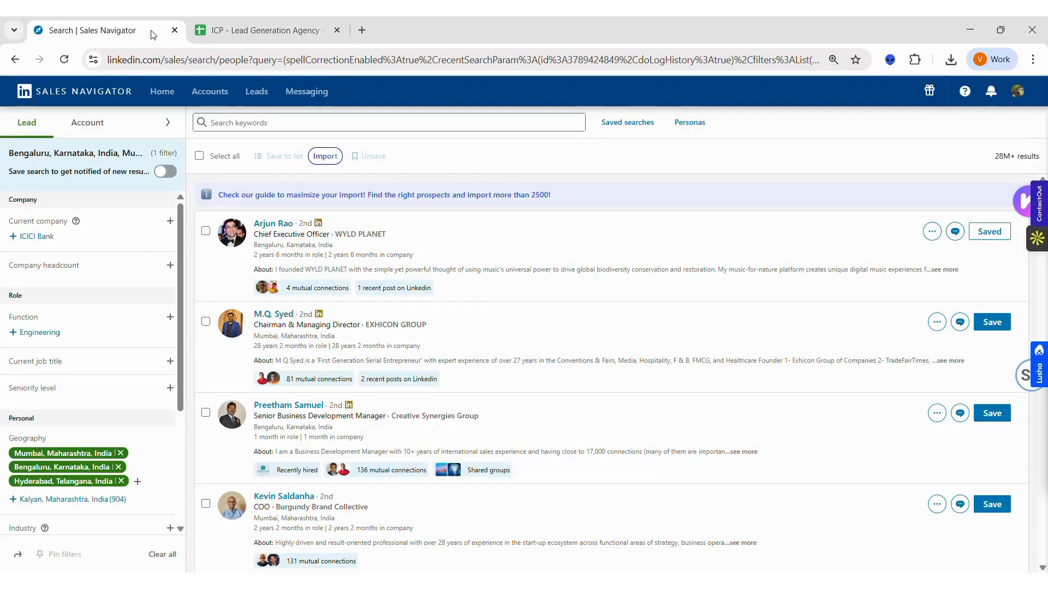
left_click(286, 120)
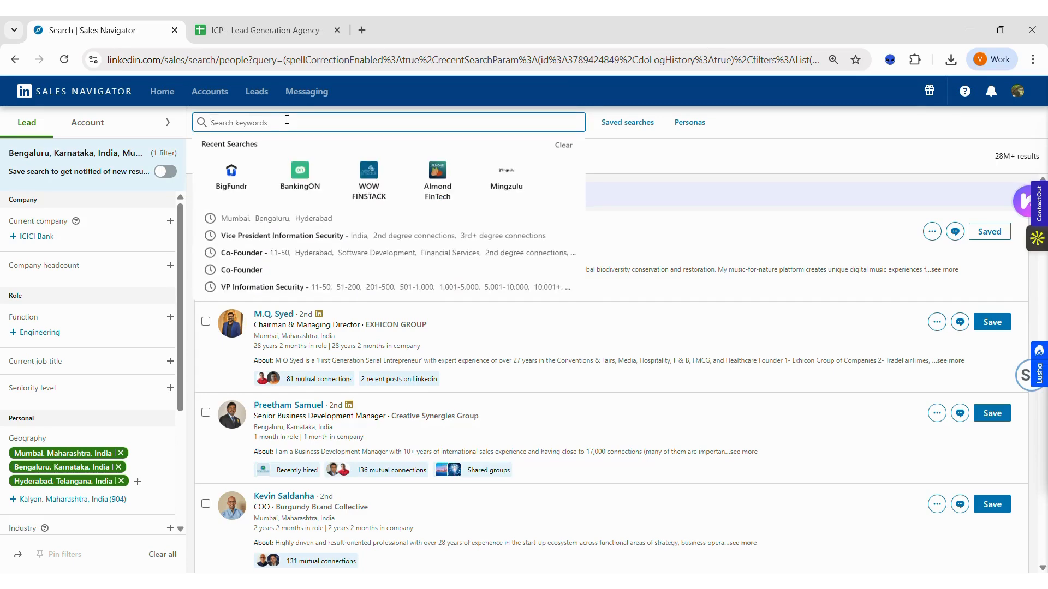
type("Founder")
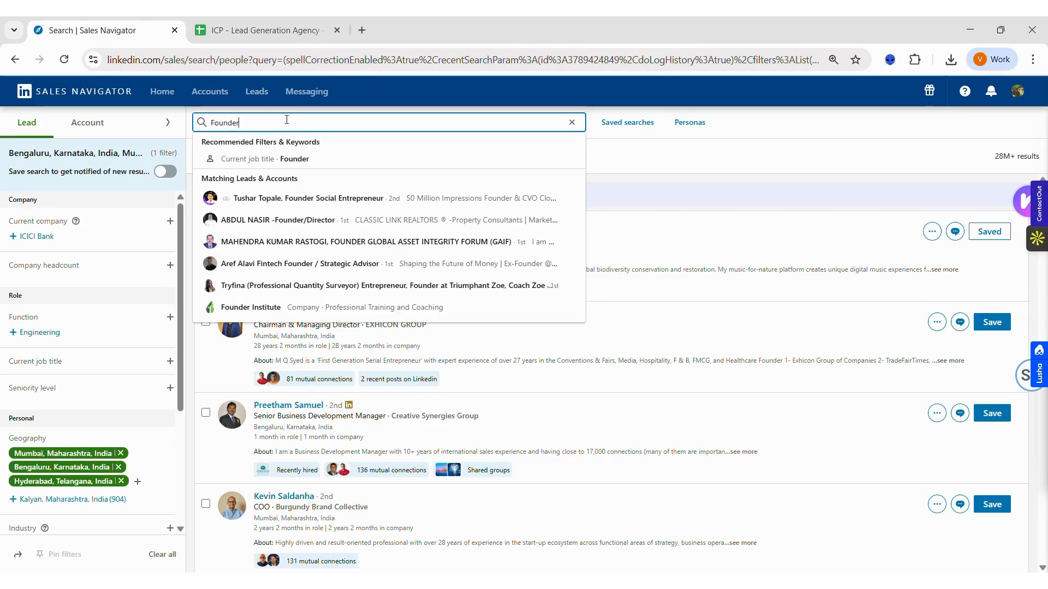
key("Return")
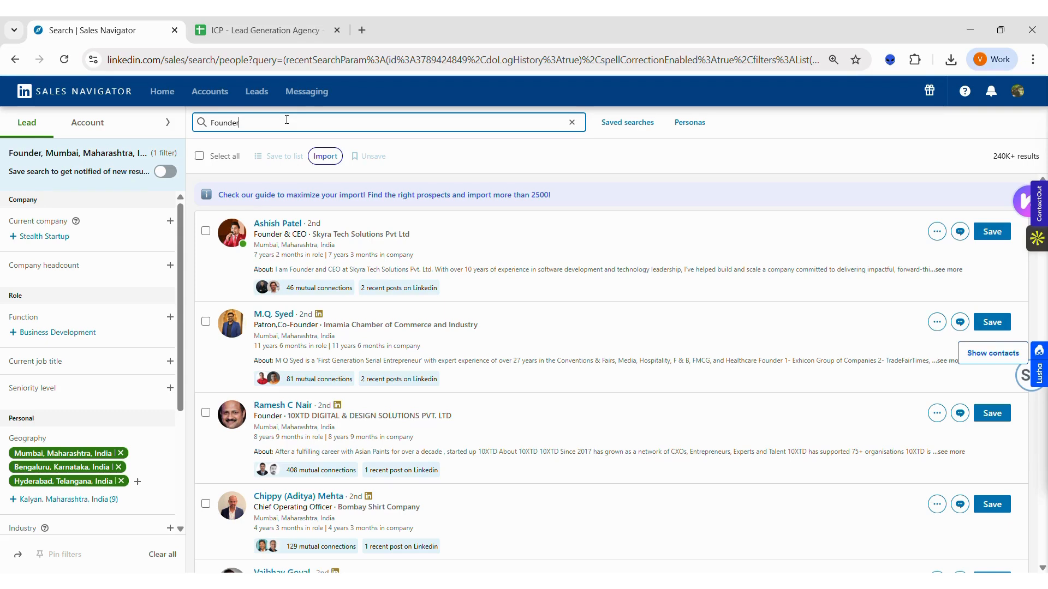
- Examine the job titles in the Founder search results for variations such as Founder & CEO, Co-Founder, and Co-founder and CEO
left_click(255, 239)
left_click_drag(255, 238, 307, 234)
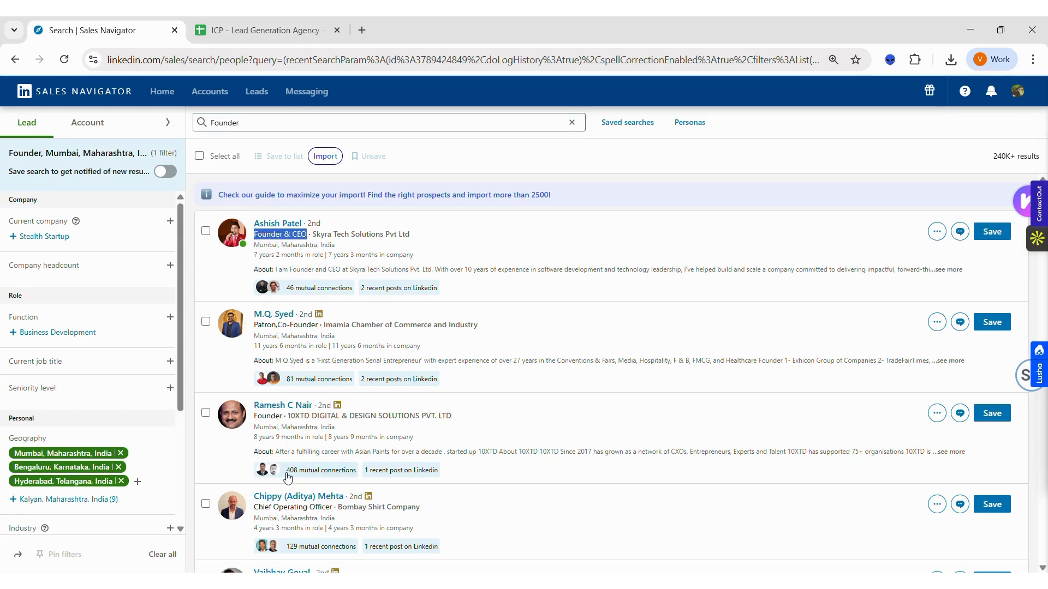
scroll(274, 413, "down", 2)
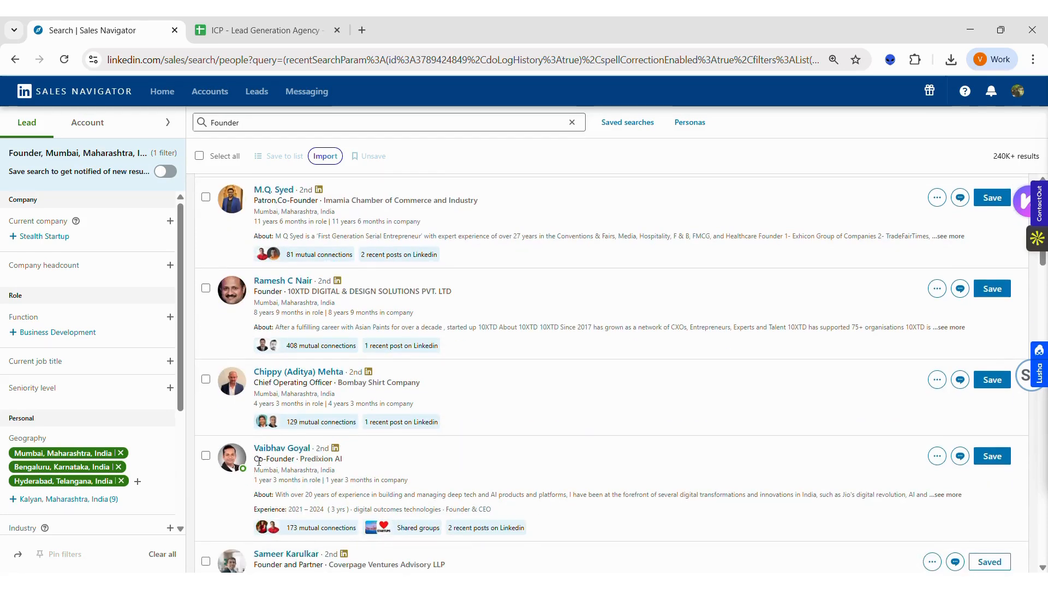
left_click_drag(260, 461, 287, 462)
scroll(295, 453, "down", 4)
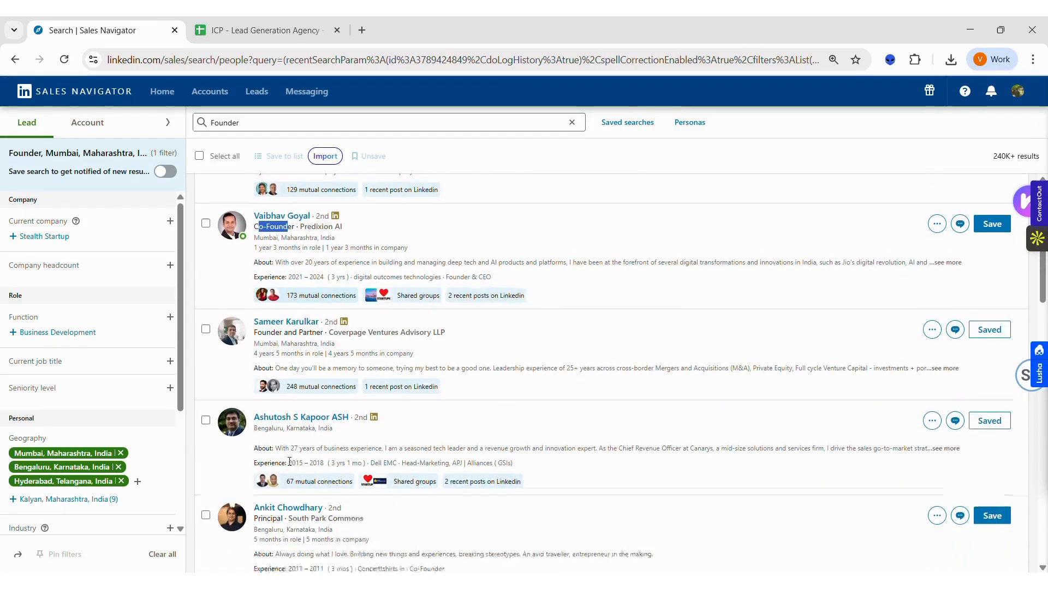
scroll(295, 453, "down", 4)
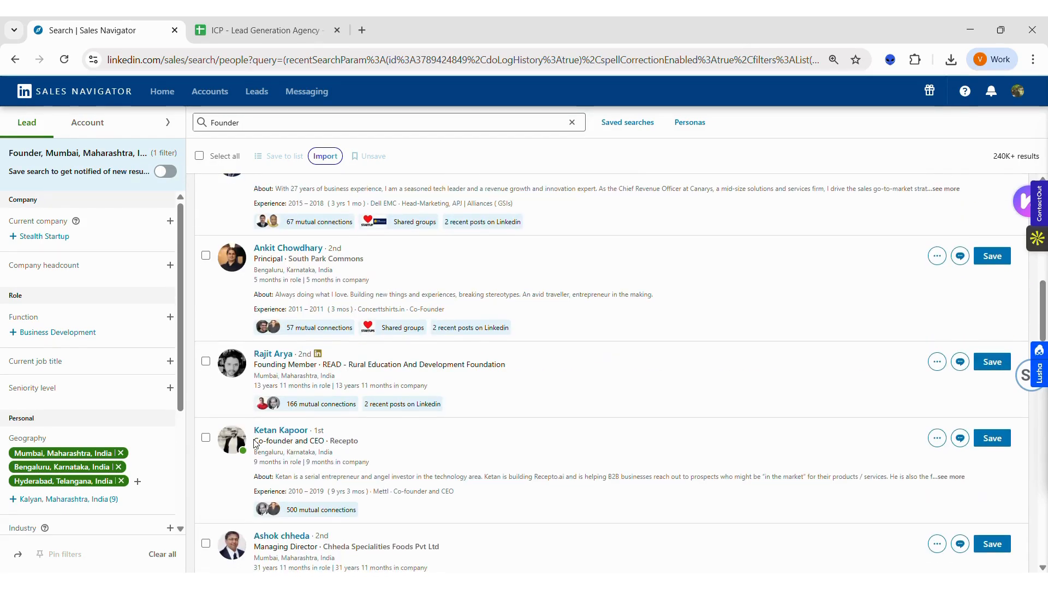
left_click_drag(254, 442, 323, 440)
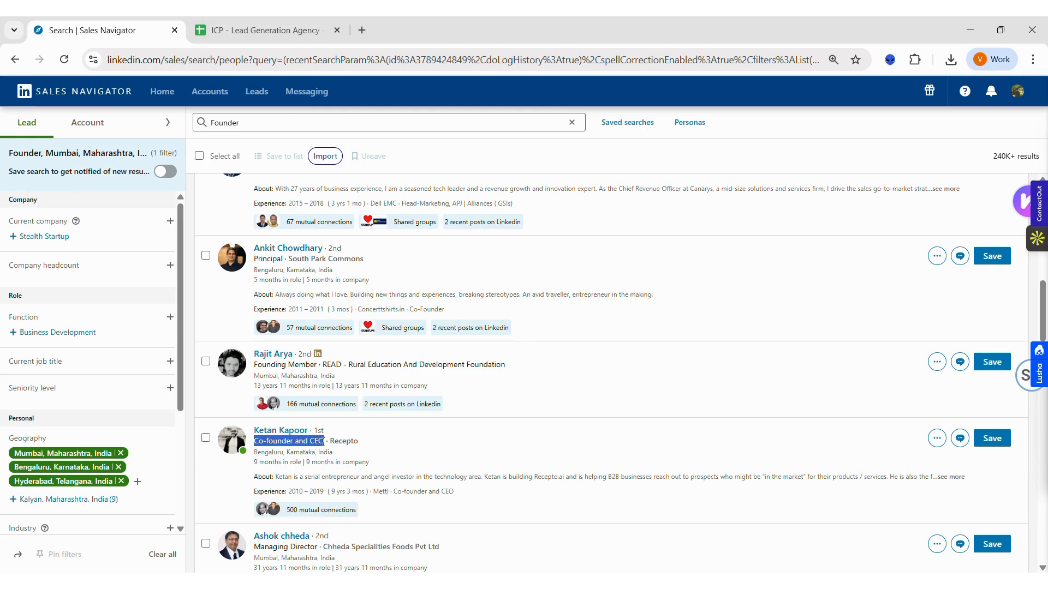
scroll(305, 473, "up", 10)
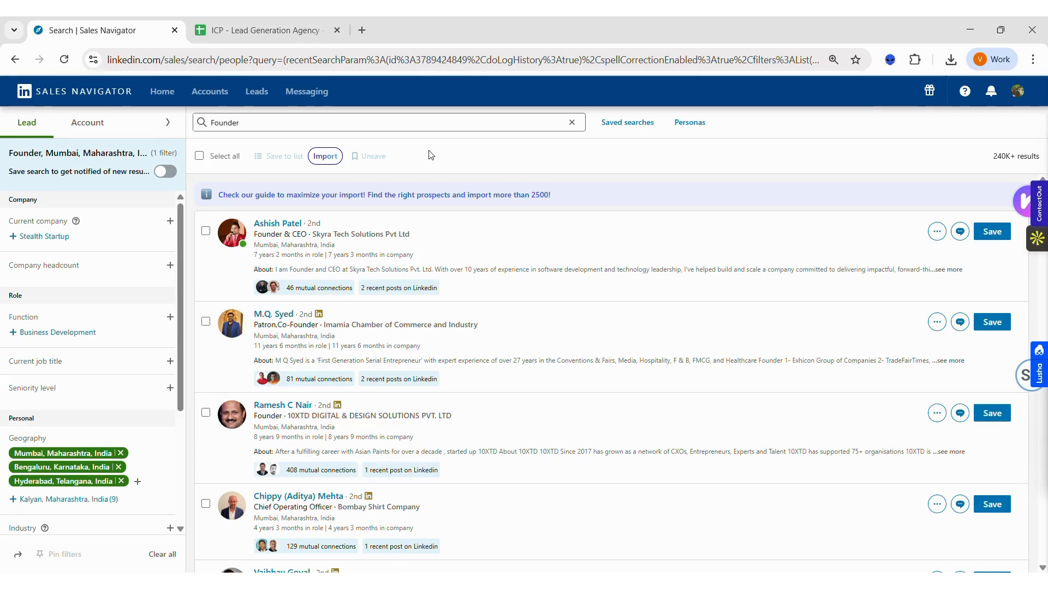
- In the spreadsheet's Keyword Setting sheet, enter Founder and Co-Founder as the first two keywords
left_click(257, 30)
left_click(140, 565)
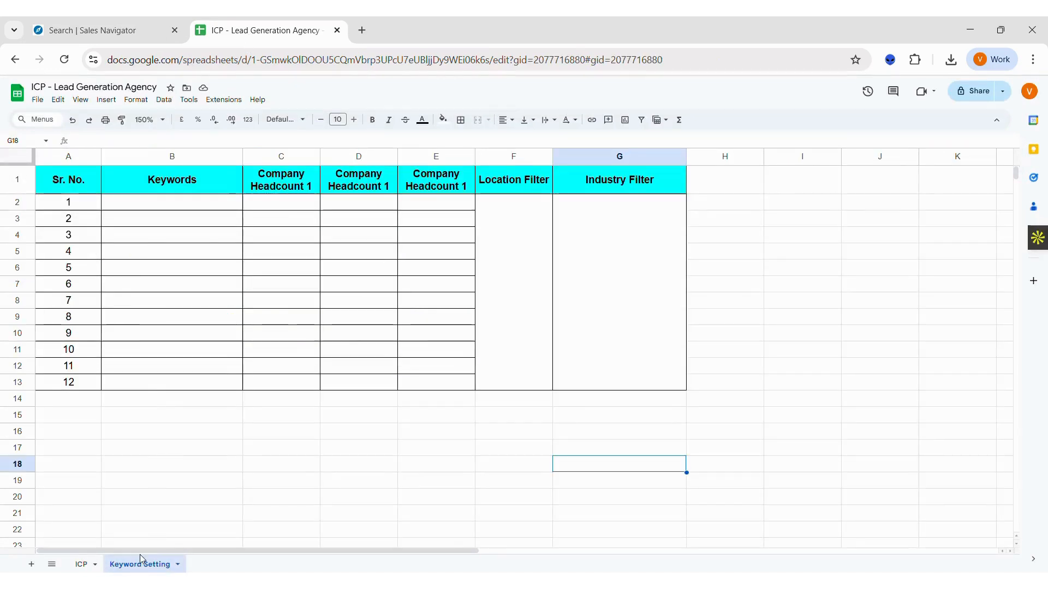
left_click(146, 202)
type("Founder")
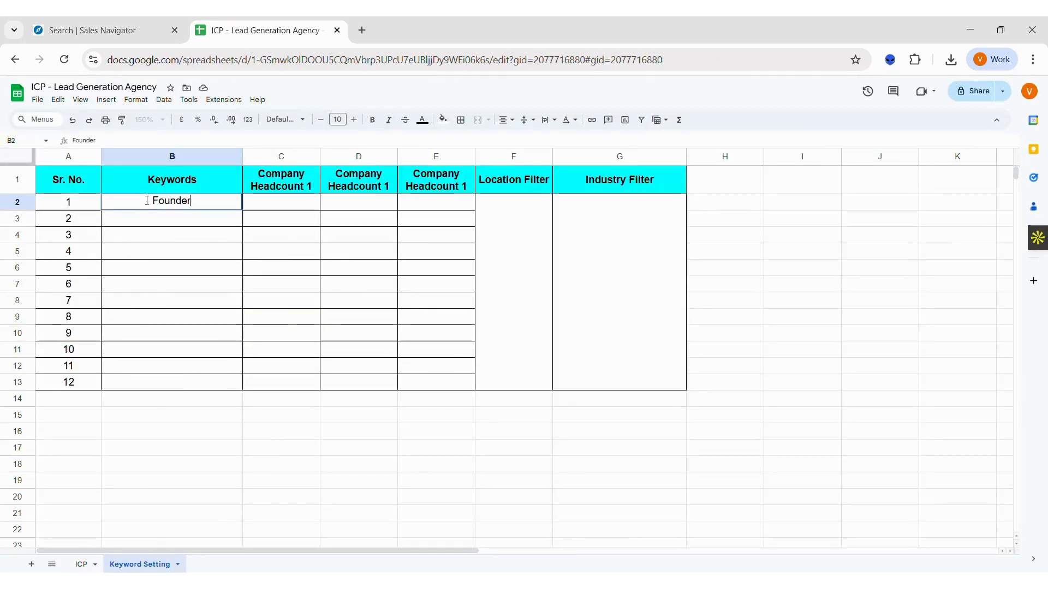
key("Return")
type("C")
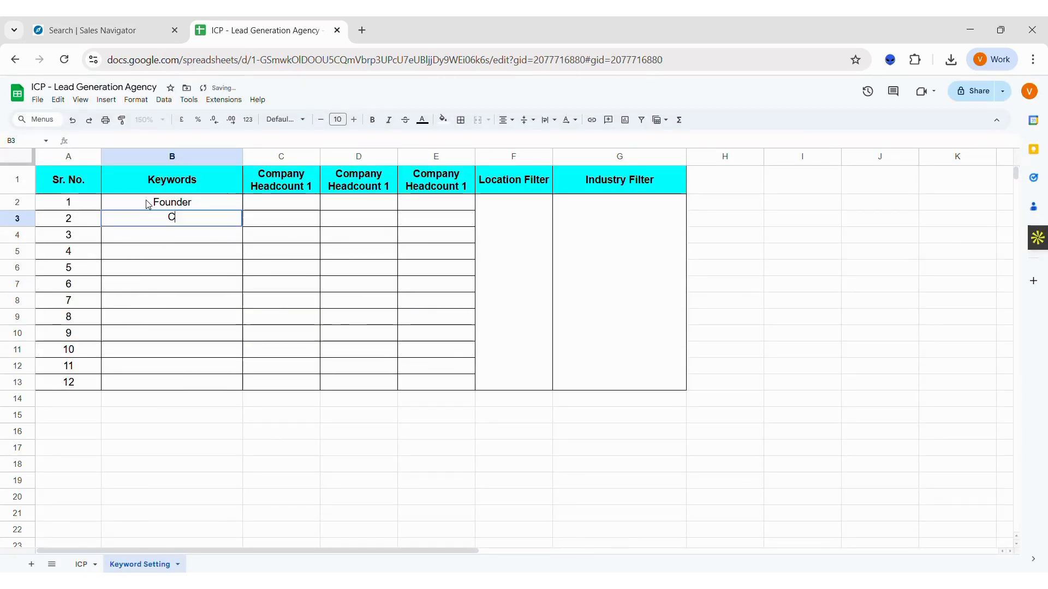
type("o-Founder")
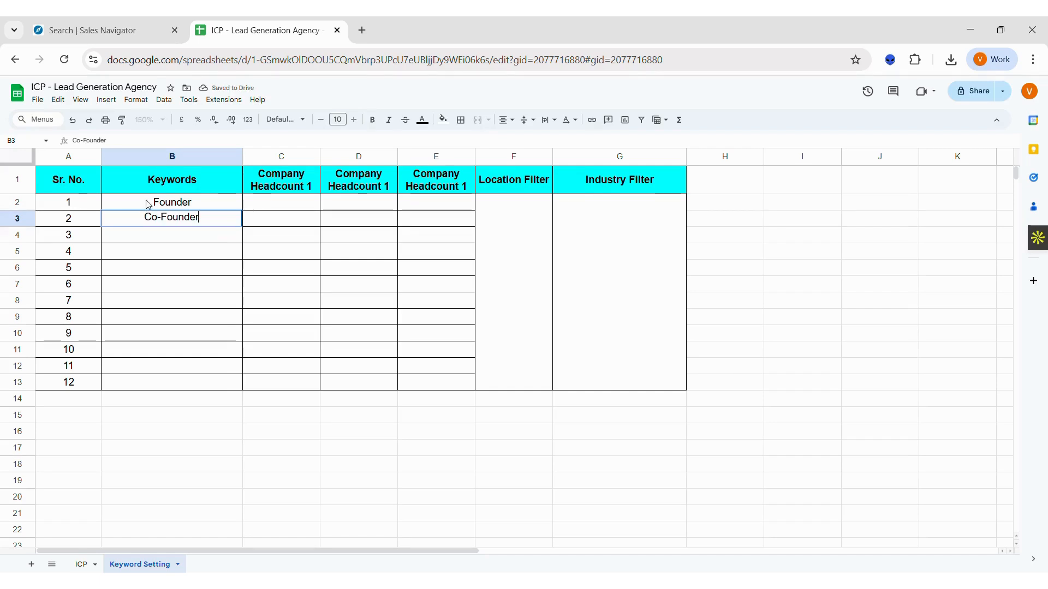
key("Return")
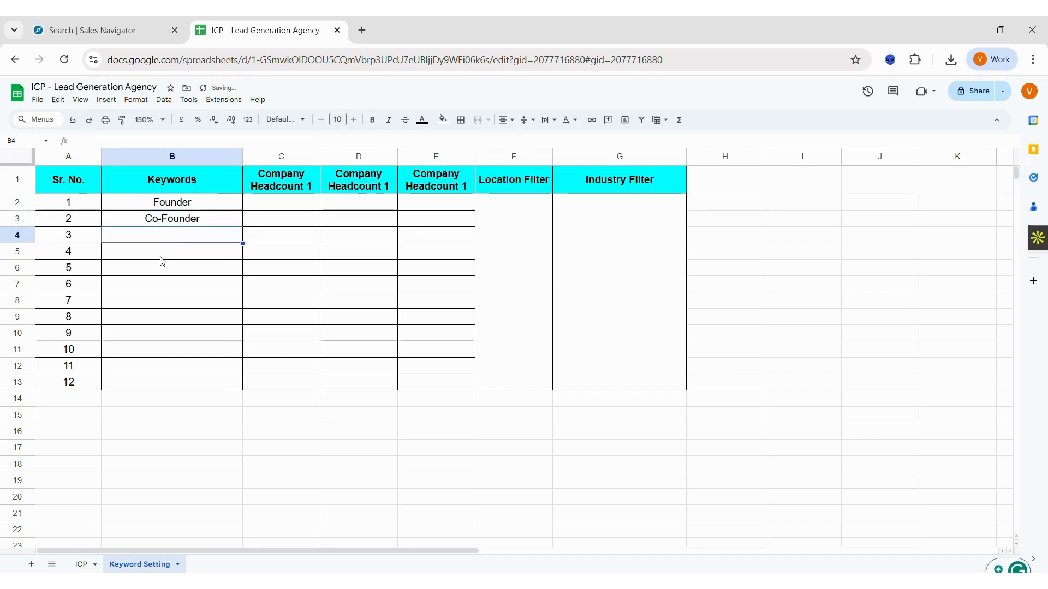
- Check the titles in the lead results and add Founder & CEO and Co-Founder & CEO as keywords 3 and 4 in the sheet
left_click(120, 30)
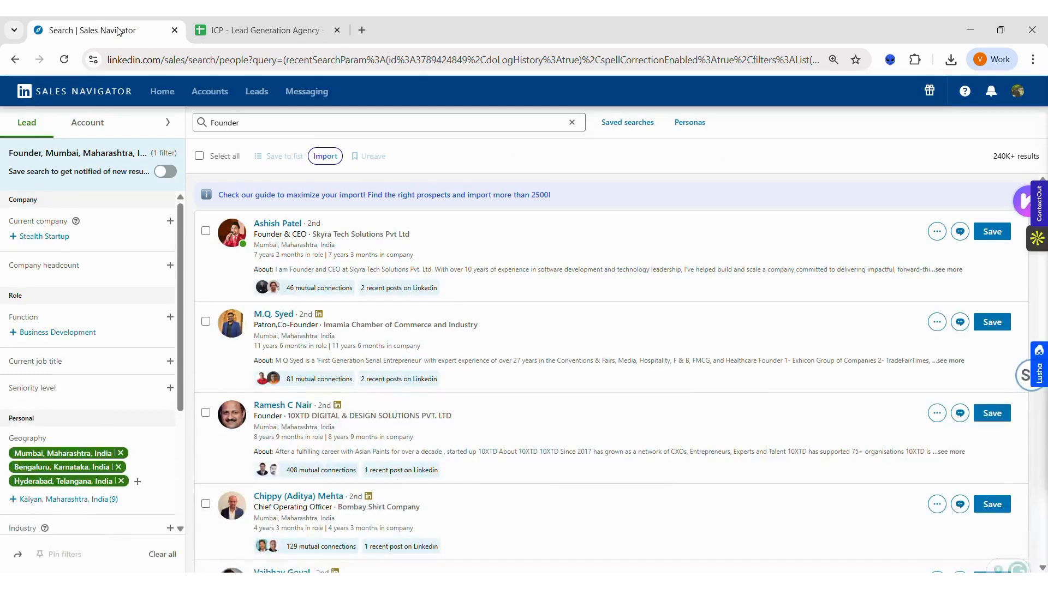
left_click(215, 28)
type("Found")
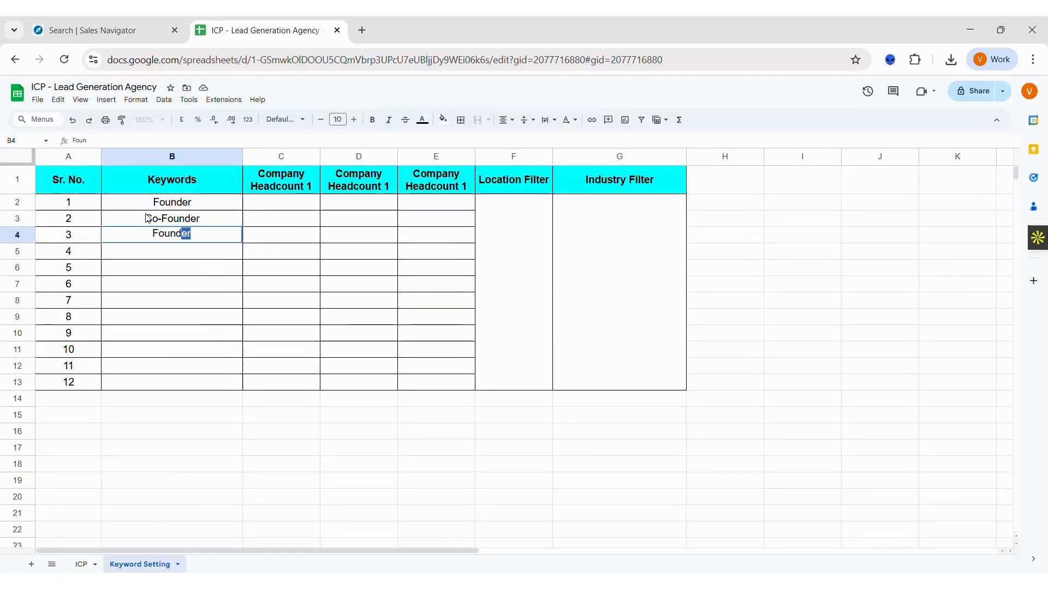
type("er & CEO")
key("Return")
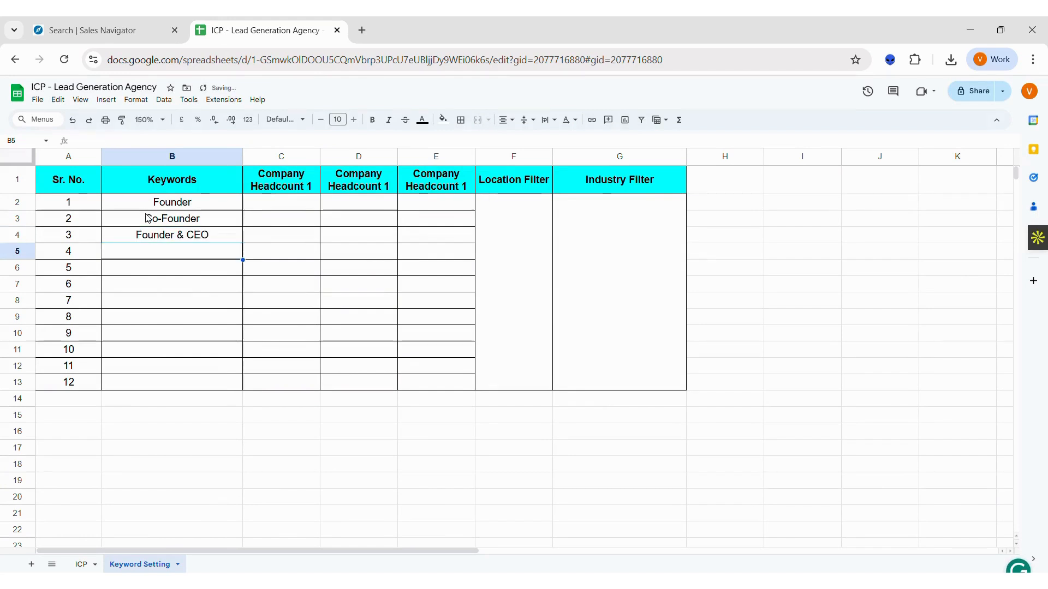
type("Co-Fo")
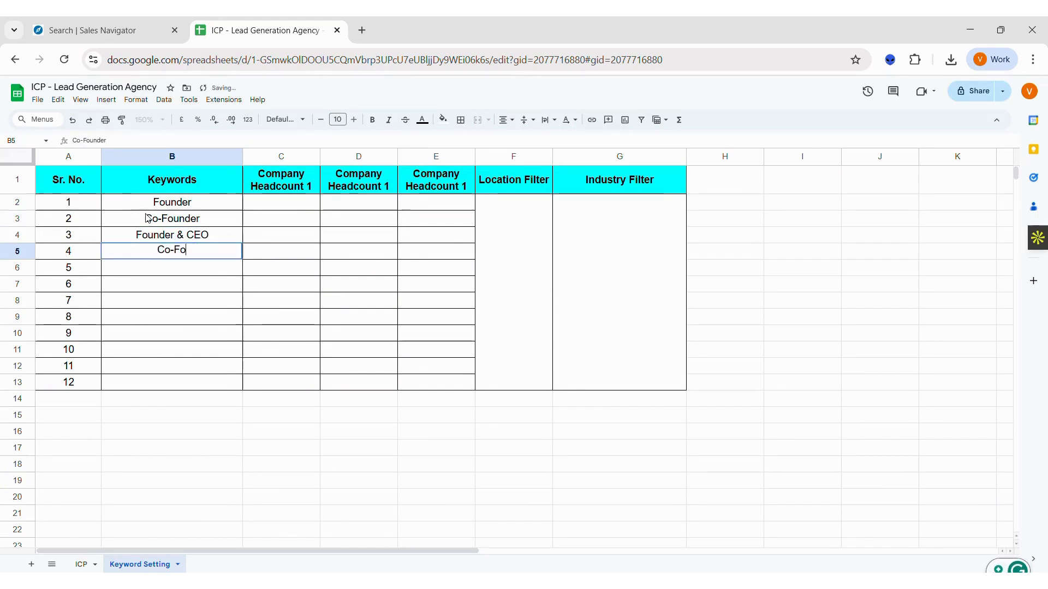
type("under & CEO")
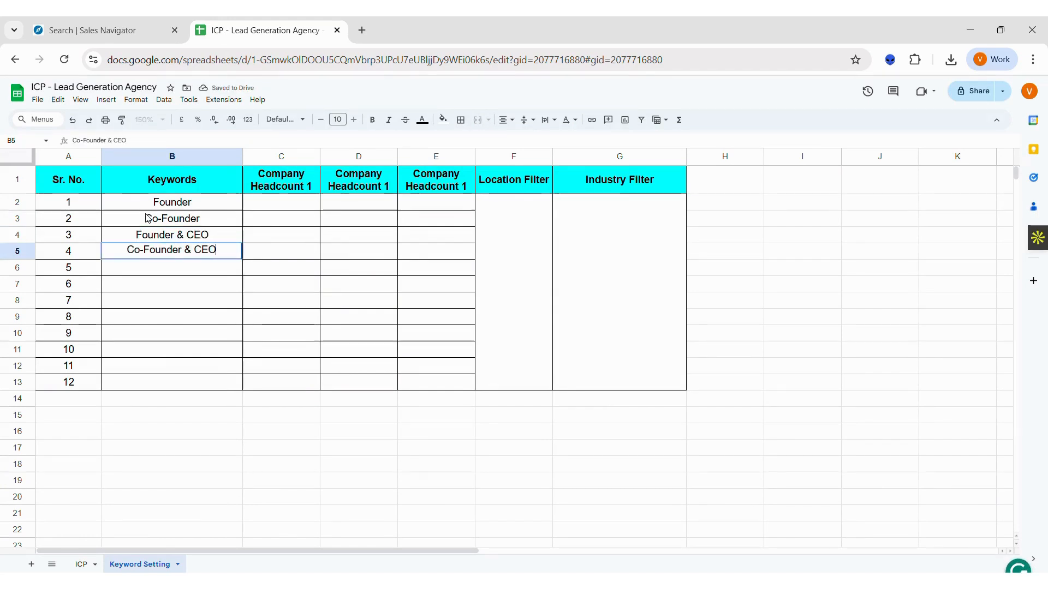
key("Return")
- Return to Sales Navigator and copy the job title Founder Director from a lead in the Founder results
left_click(131, 30)
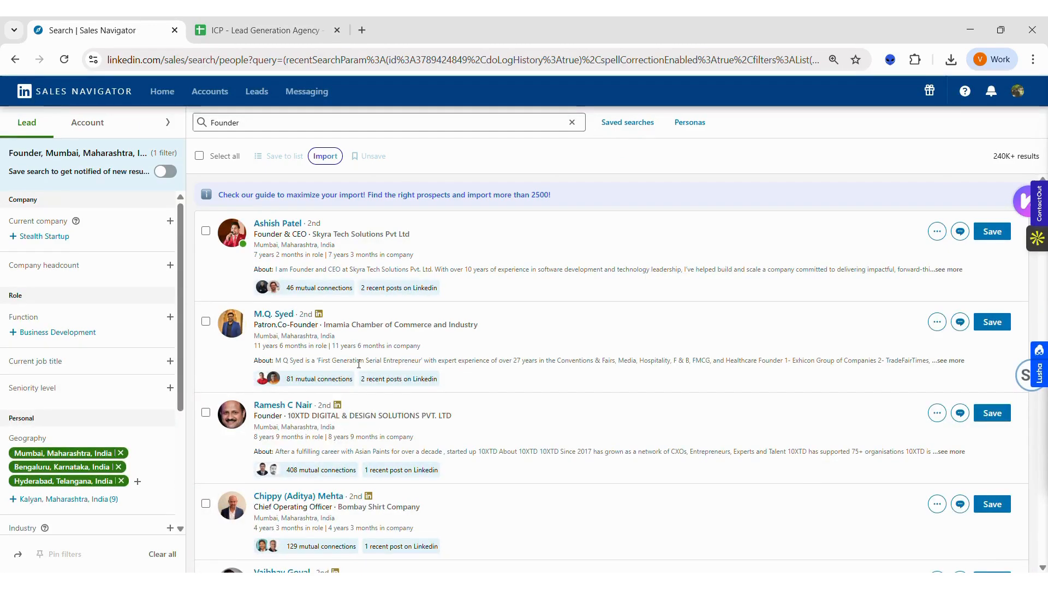
scroll(358, 364, "down", 5)
scroll(358, 363, "down", 6)
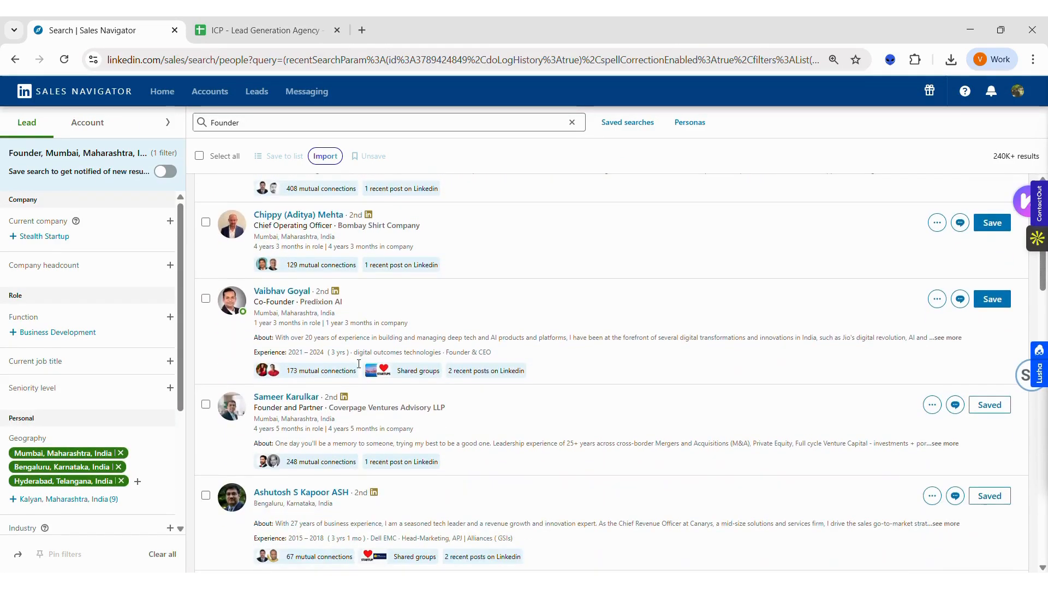
scroll(359, 364, "down", 7)
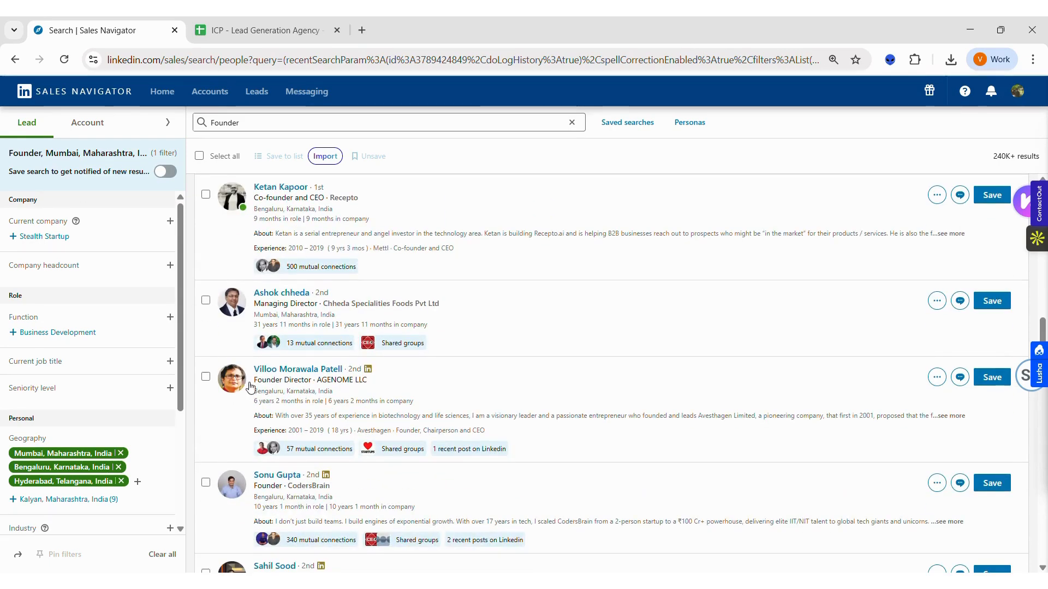
left_click_drag(254, 380, 312, 380)
key("ctrl+c")
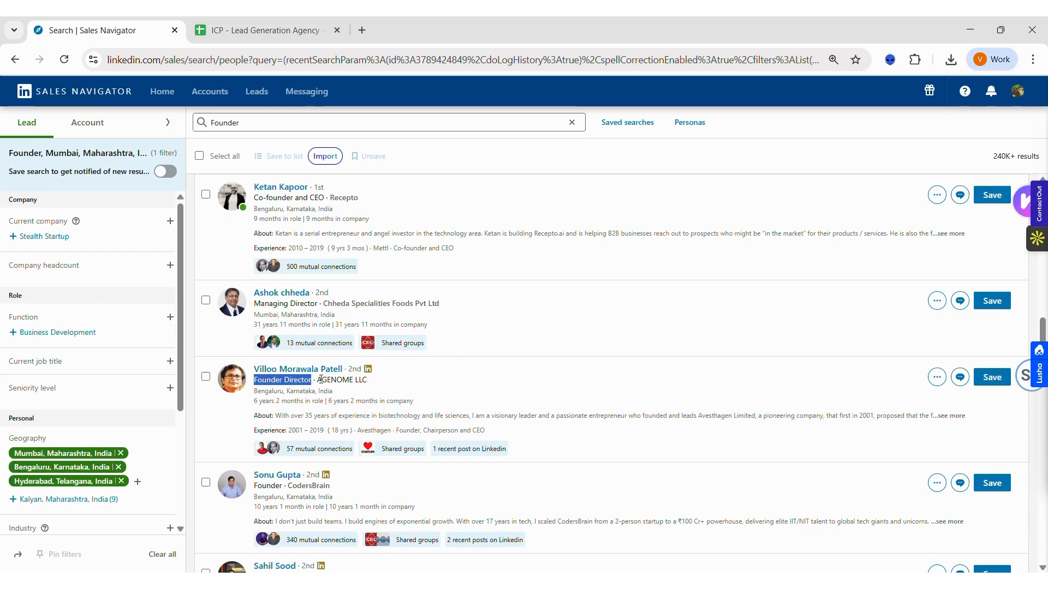
- Replace the search keyword with the copied title Founder Director and run the lead search
left_click(284, 124)
key("ctrl+a")
key("ctrl+v")
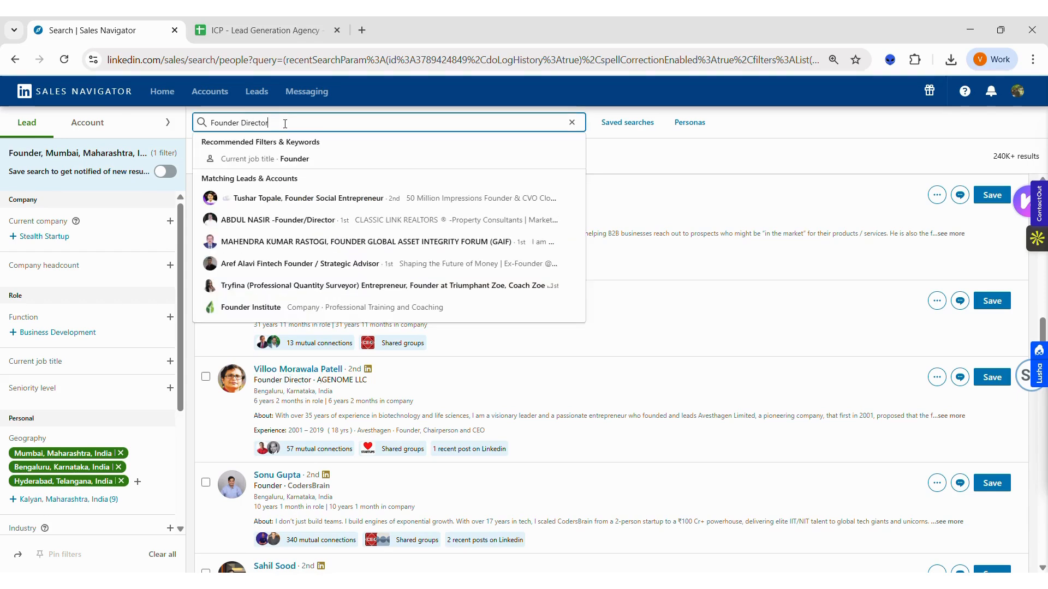
key("Return")
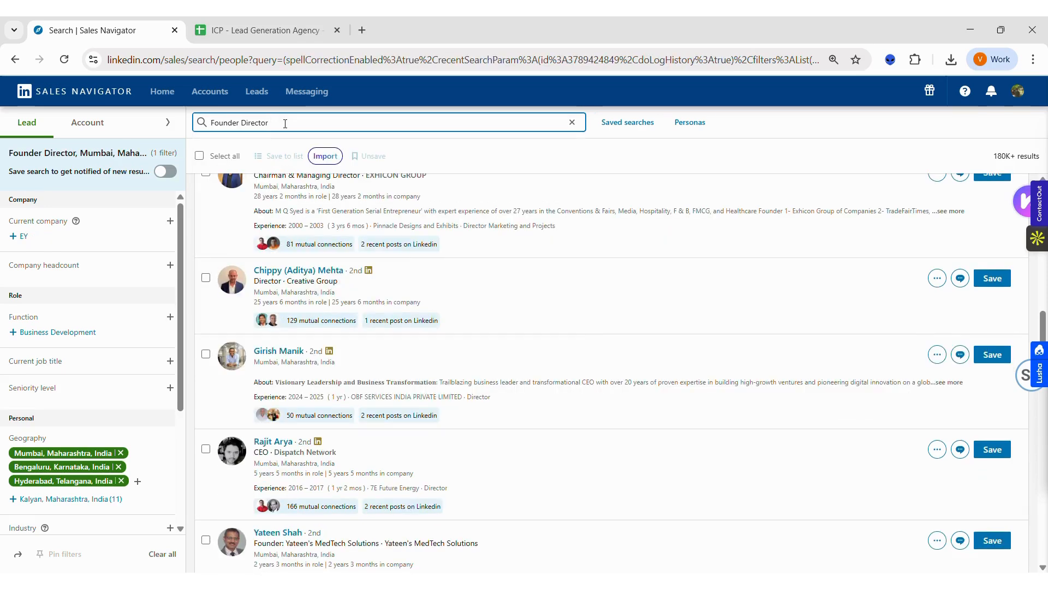
- Look through the Founder Director leads, change the search keyword to Founder & CEO and run the search
scroll(502, 319, "up", 10)
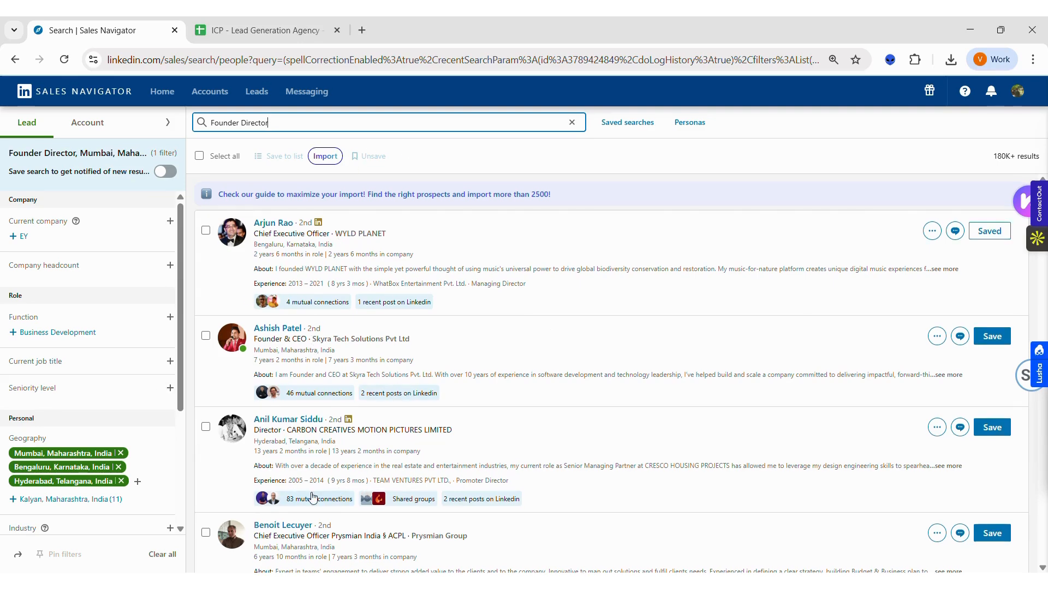
scroll(313, 497, "down", 6)
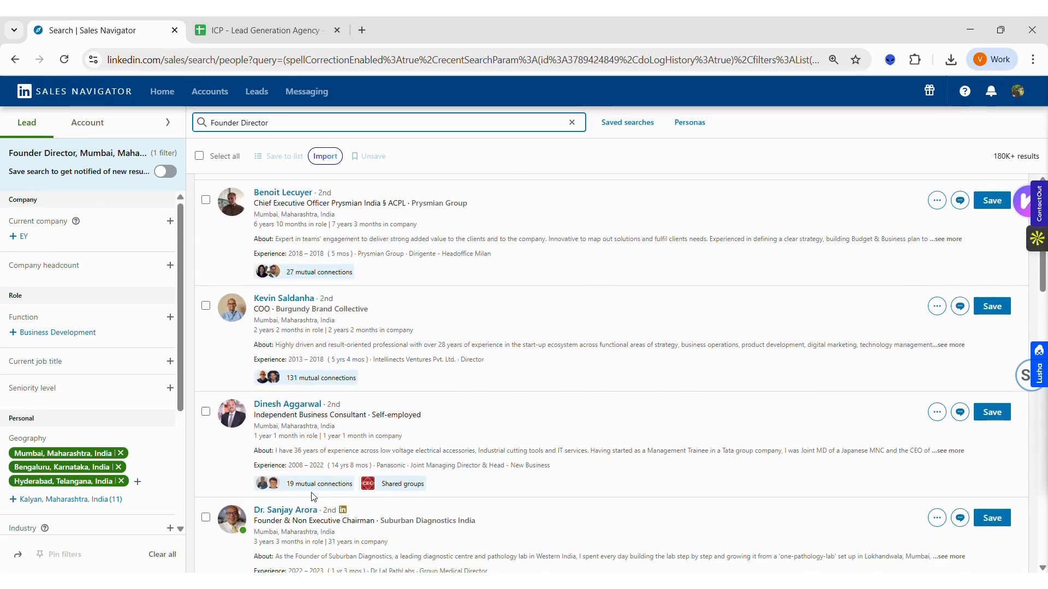
scroll(314, 496, "up", 6)
double_click(252, 122)
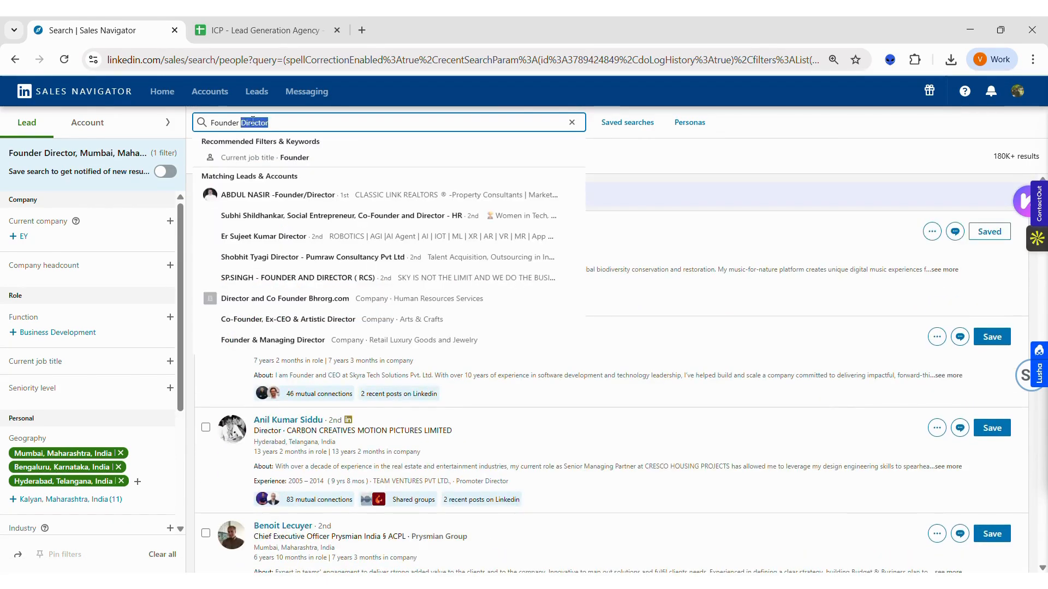
type("& CEO")
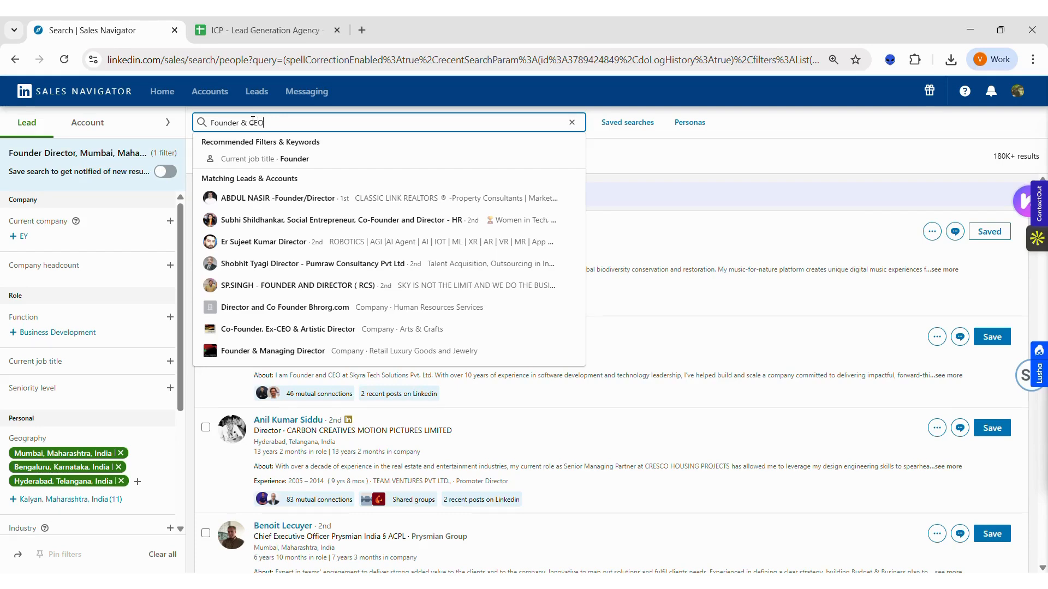
key("Return")
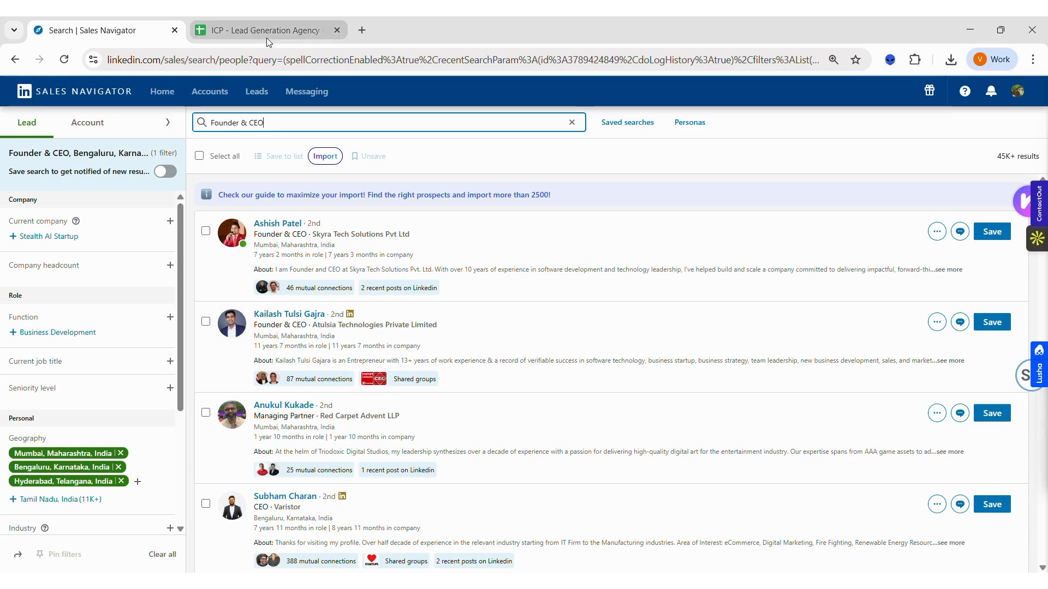
- Clear the search keyword and look up Marketing in the current job title filter to review the suggested titles
left_click(282, 122)
key("Return")
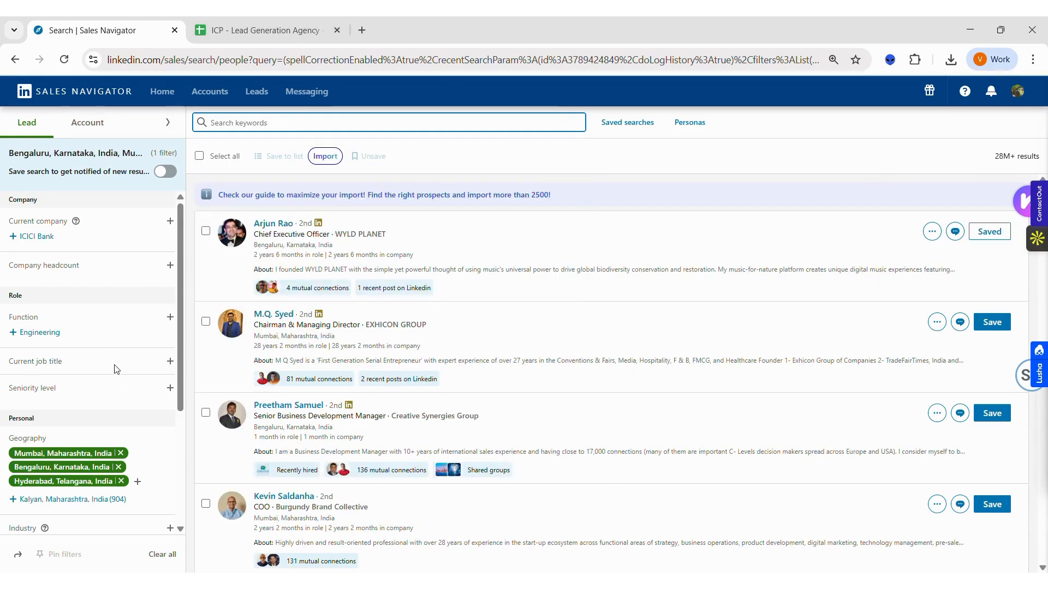
left_click(170, 361)
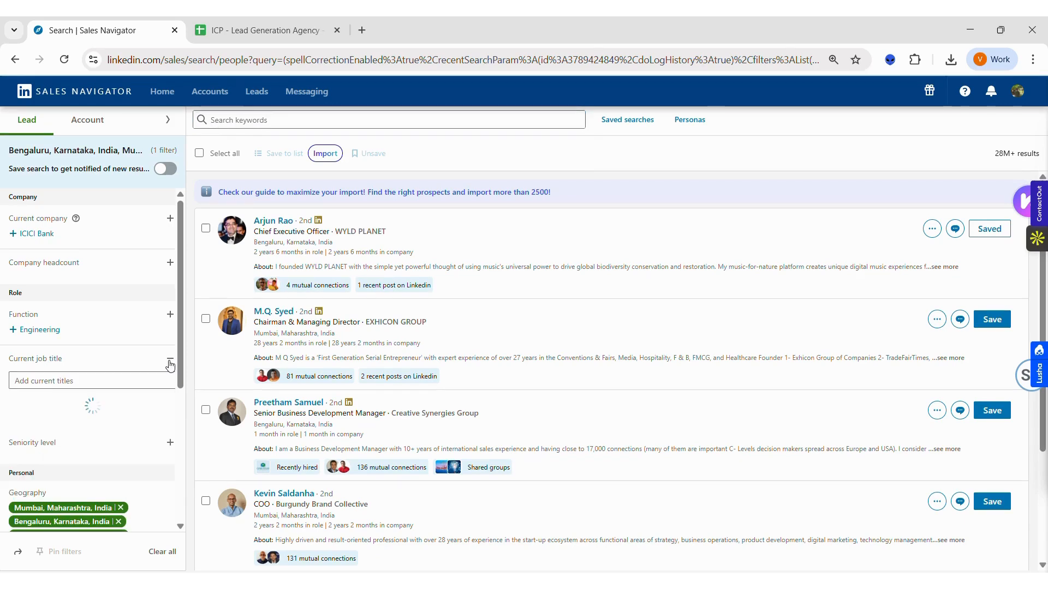
left_click(113, 382)
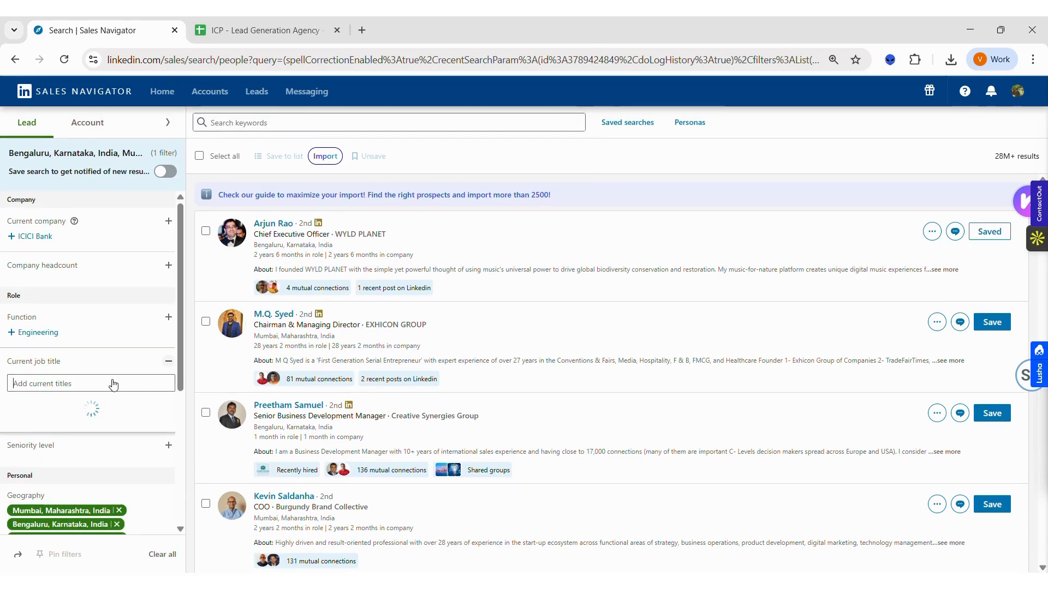
type("Marketing")
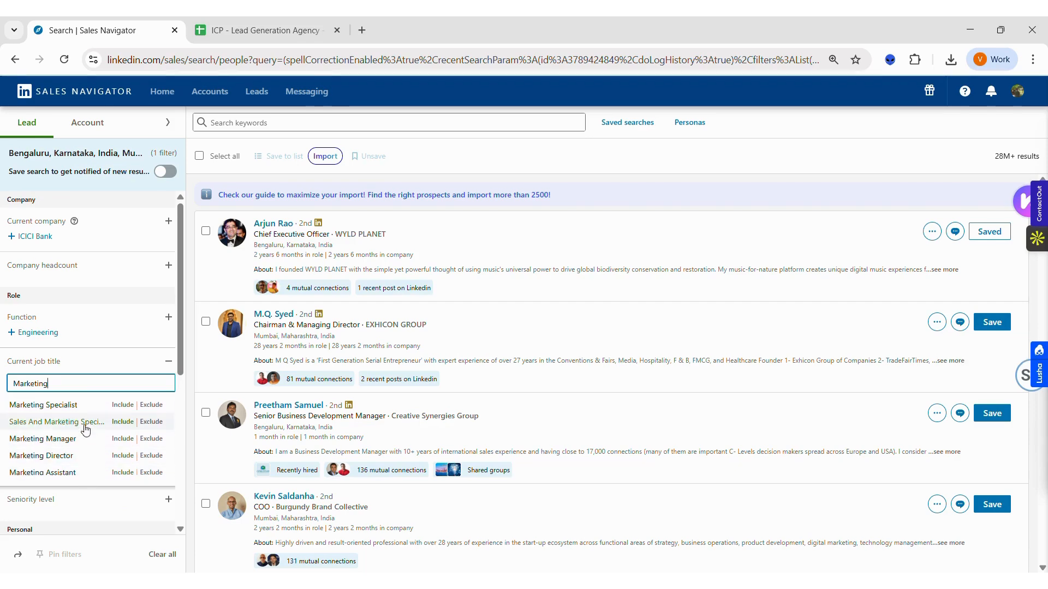
scroll(86, 457, "down", 2)
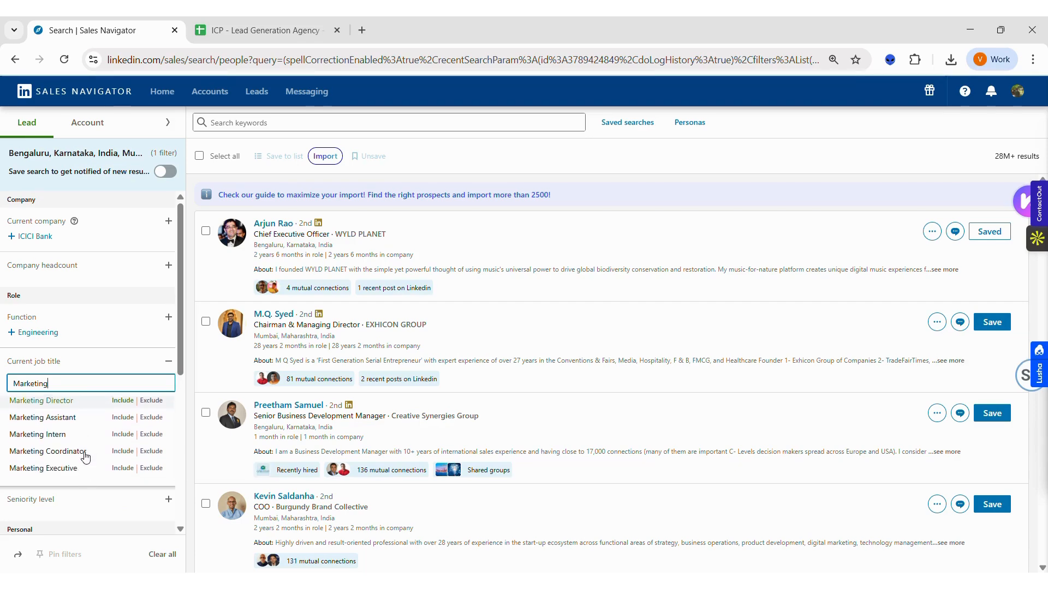
scroll(86, 457, "down", 1)
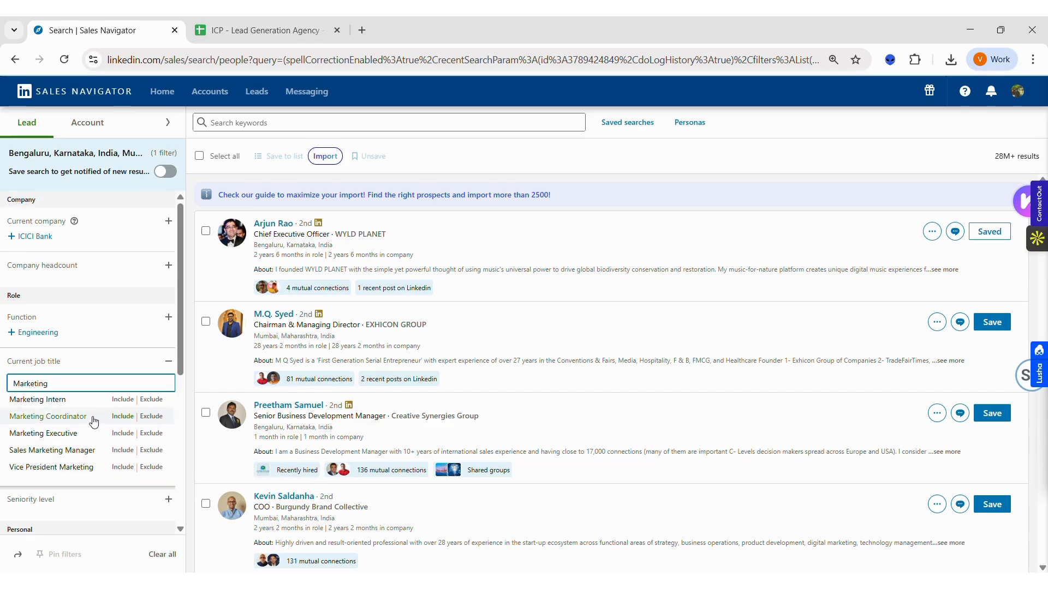
scroll(93, 421, "up", 3)
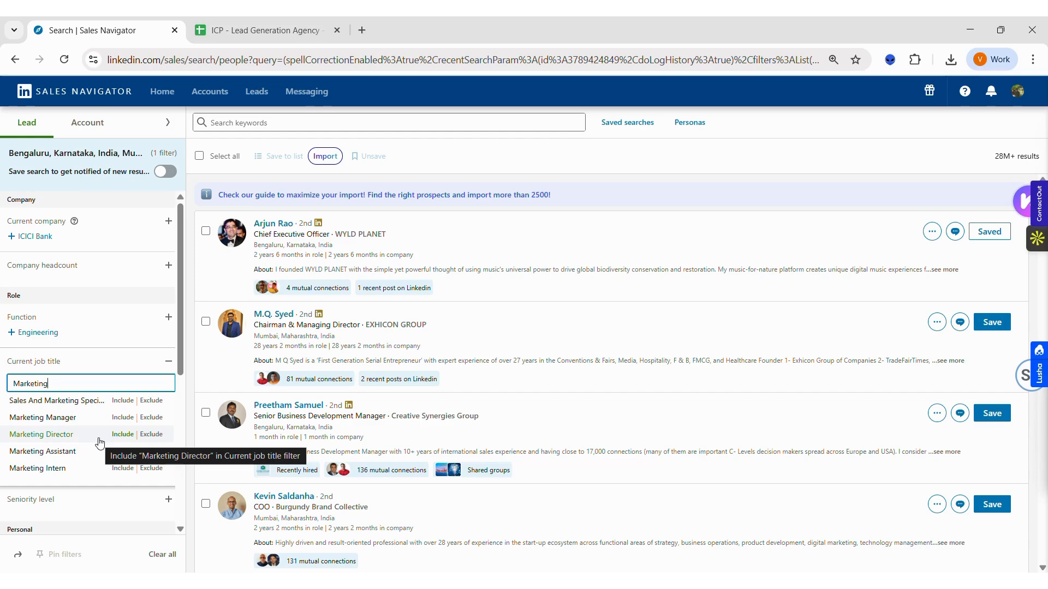
- Run a lead search with the keyword Marketing Director
left_click(257, 122)
type("Ma")
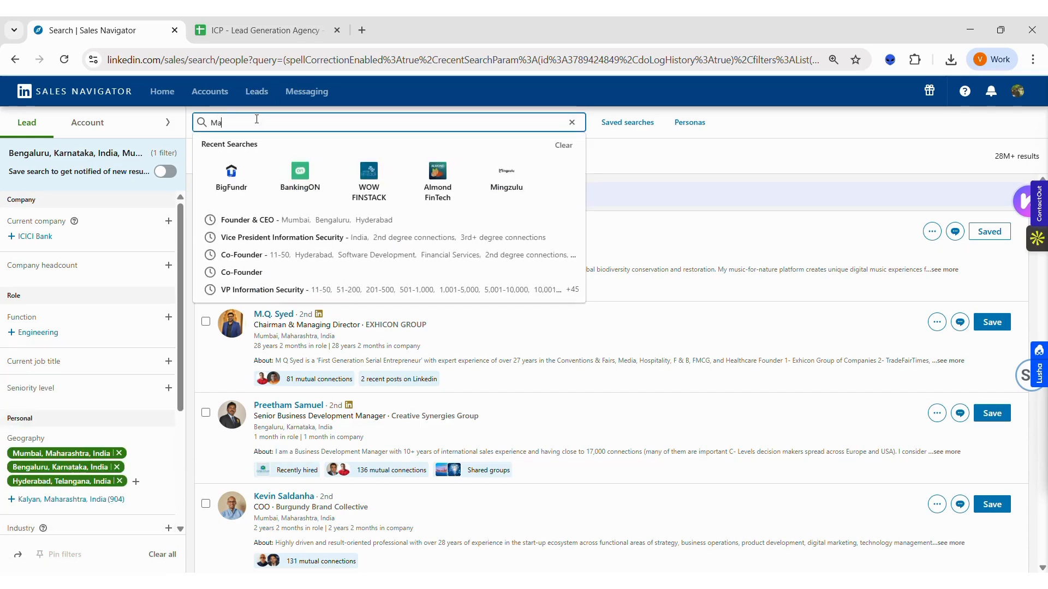
type("rketing Director")
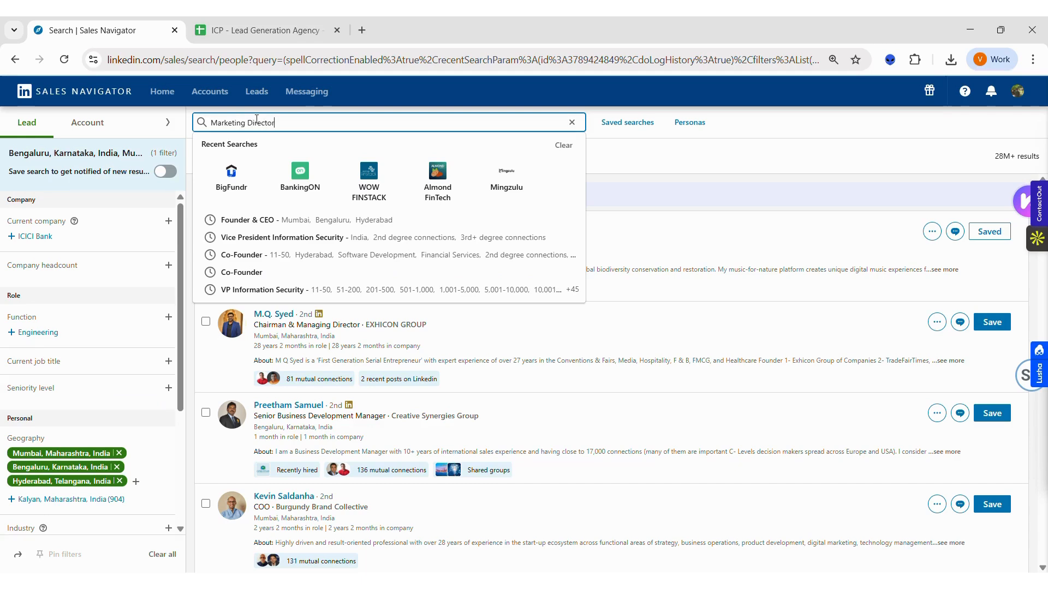
key("Return")
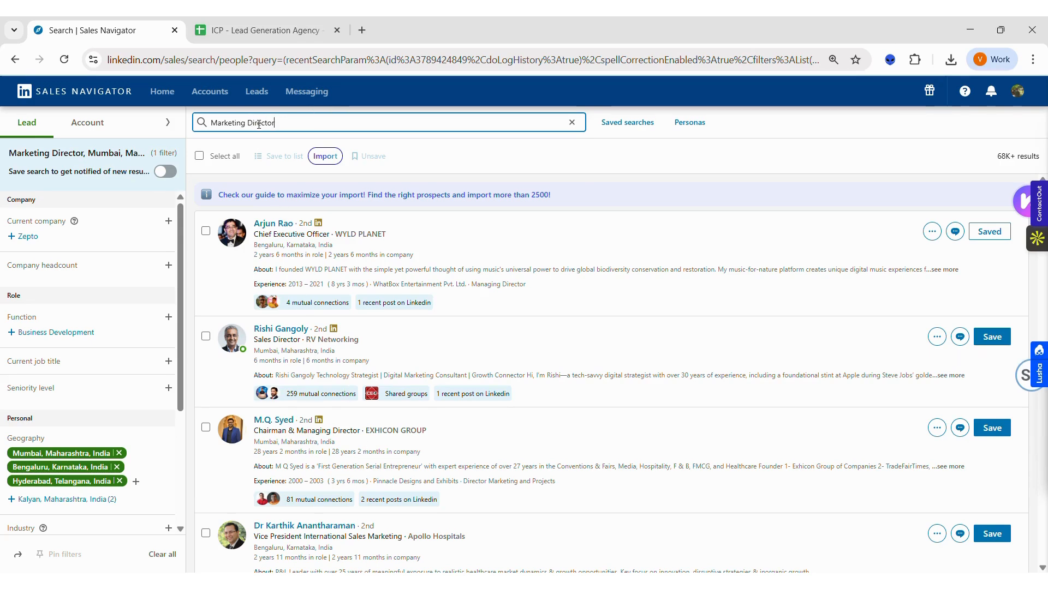
- Reword the search keyword as Director of Marketing and run the lead search
double_click(258, 124)
key("BackSpace")
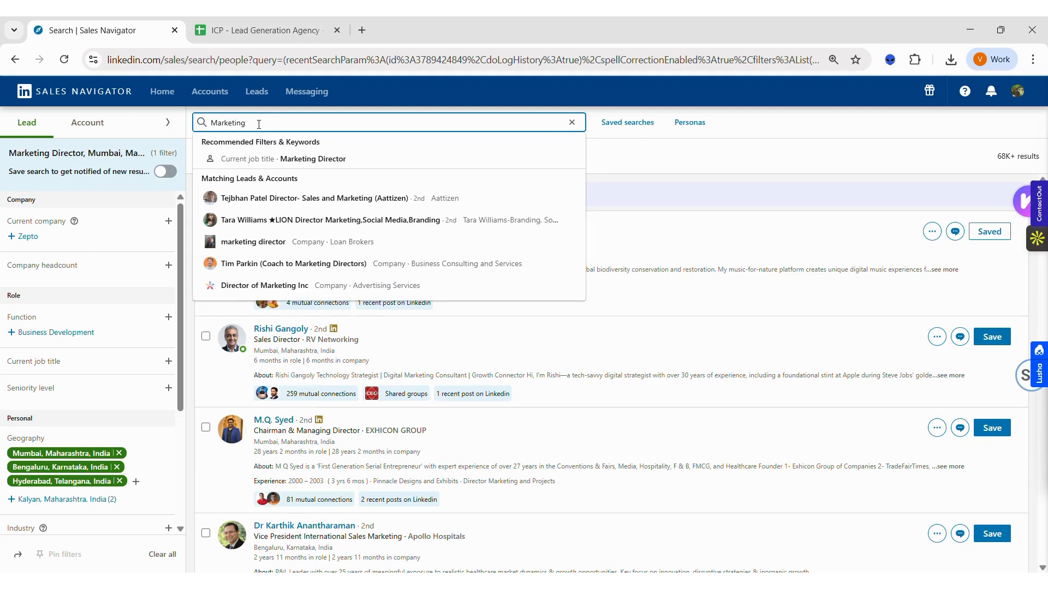
type("Director of")
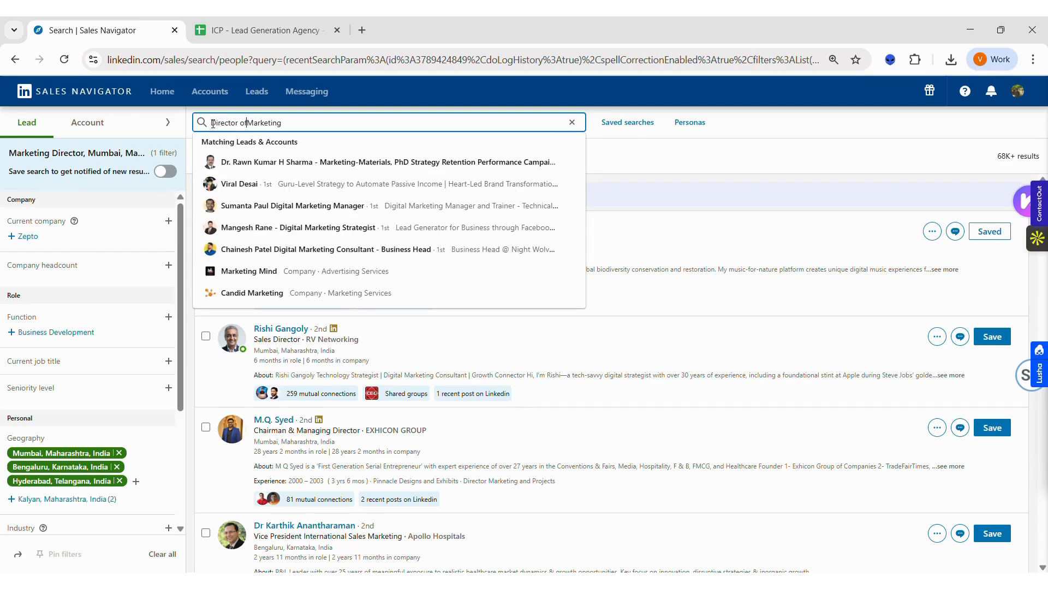
key("Return")
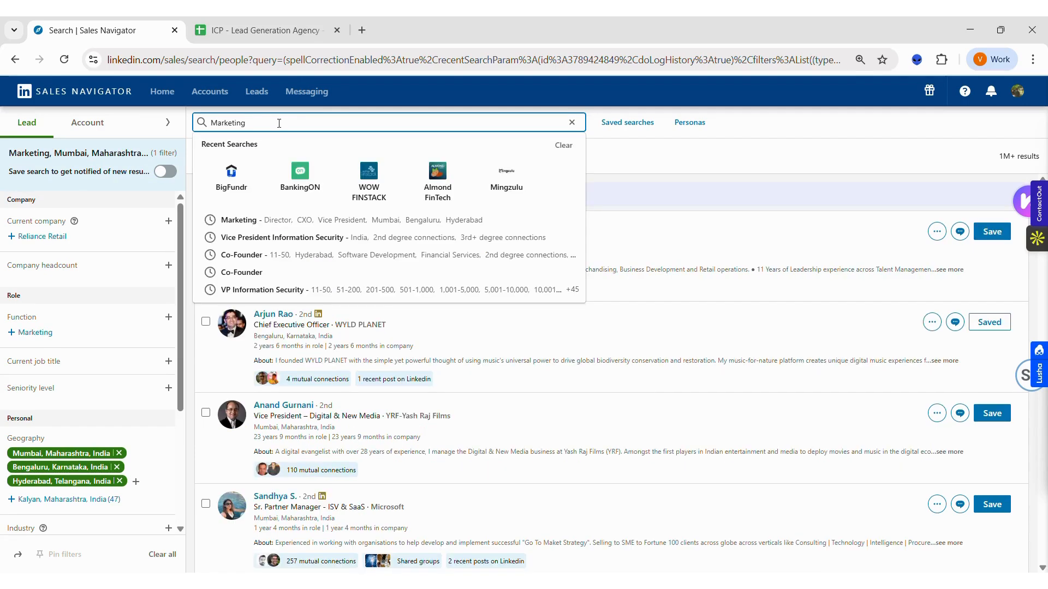
- Filter the Marketing lead results to the seniority levels Director, CXO and Vice President
left_click(279, 124)
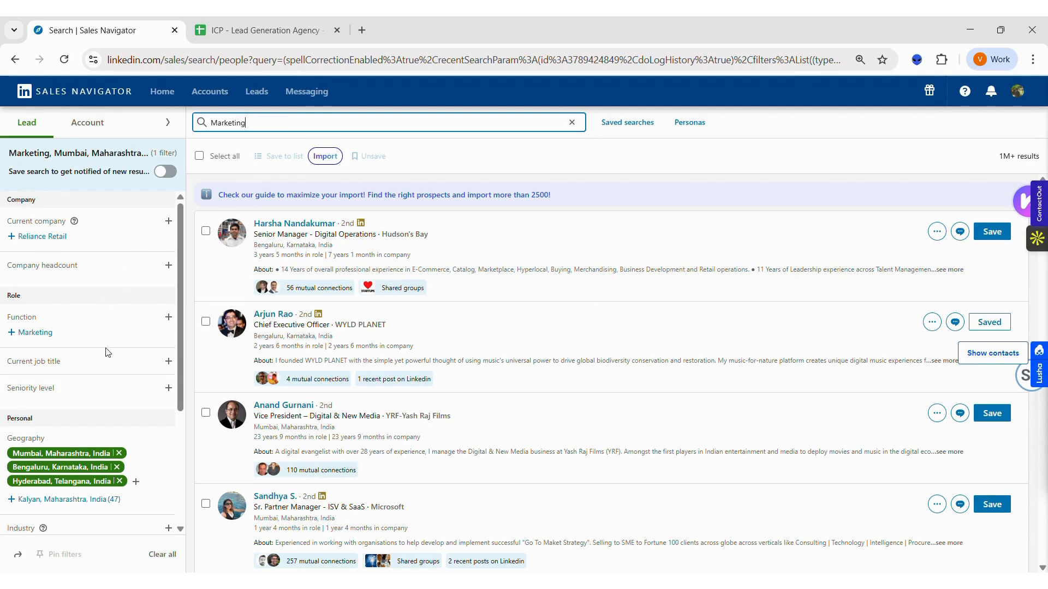
left_click(167, 362)
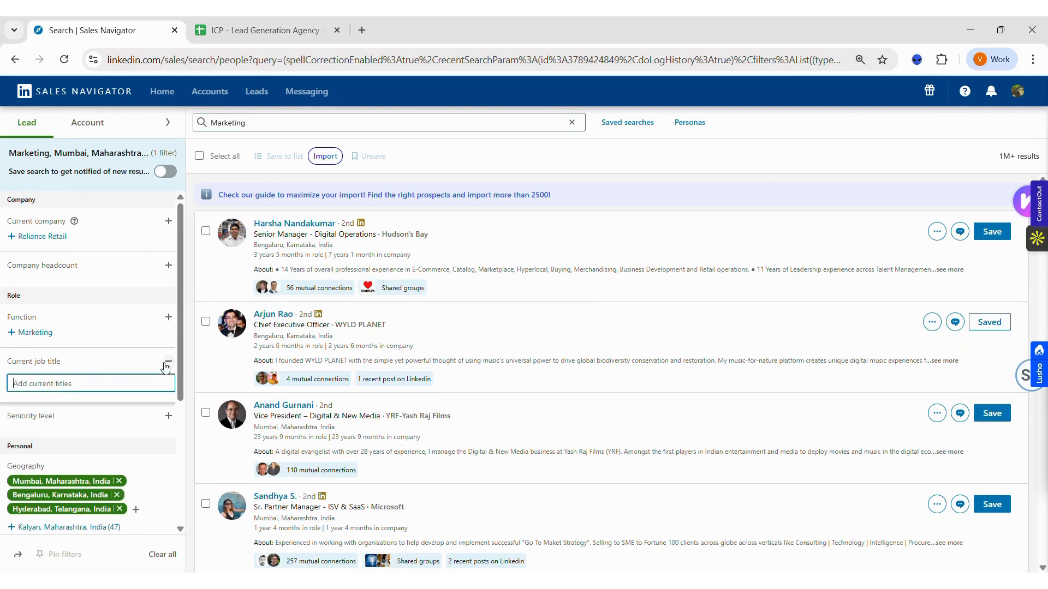
left_click(168, 416)
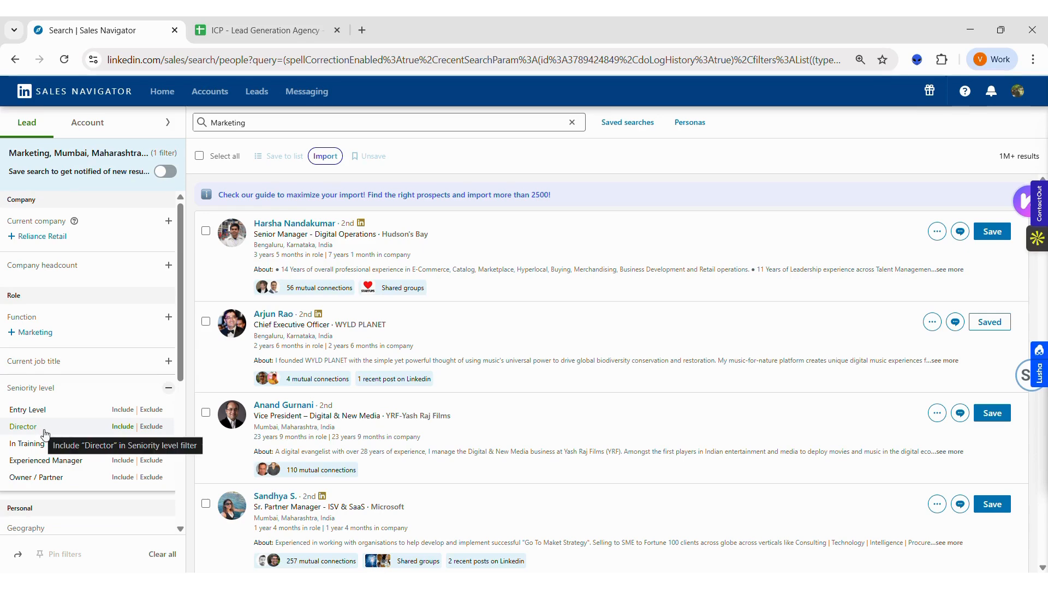
left_click(65, 432)
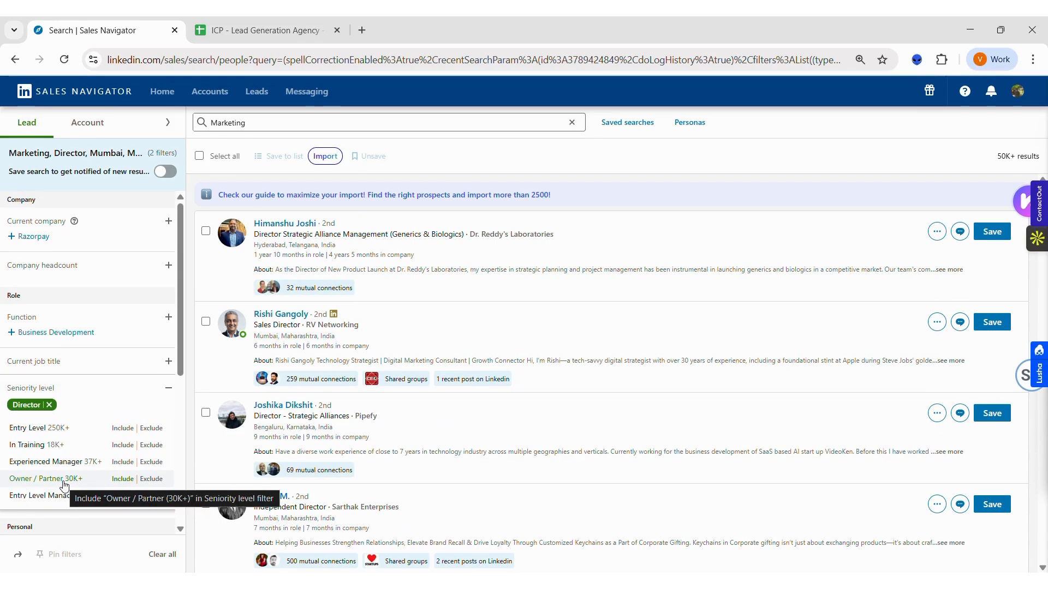
scroll(64, 469, "down", 2)
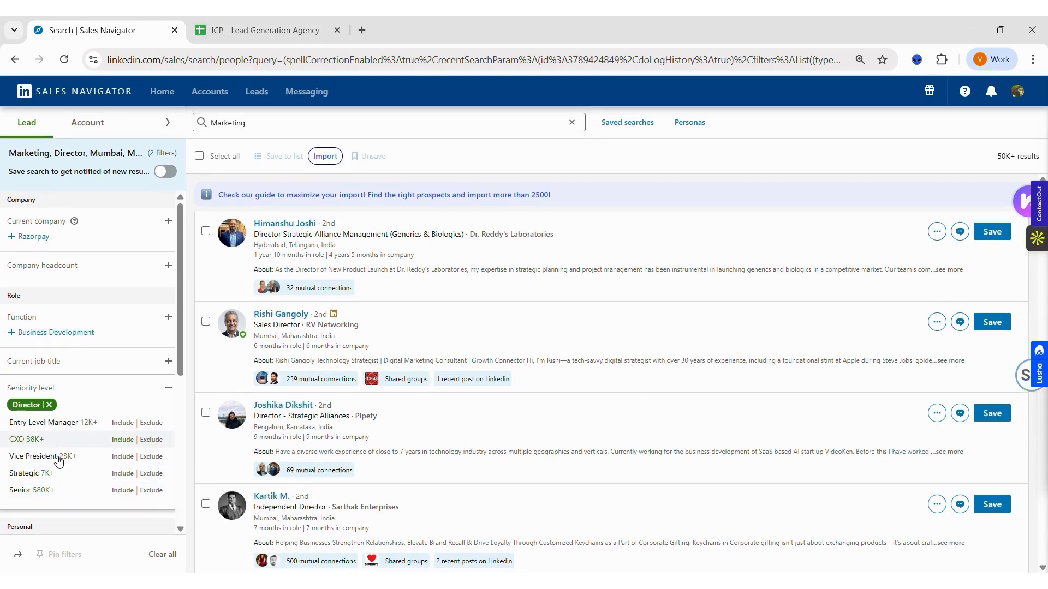
left_click(59, 462)
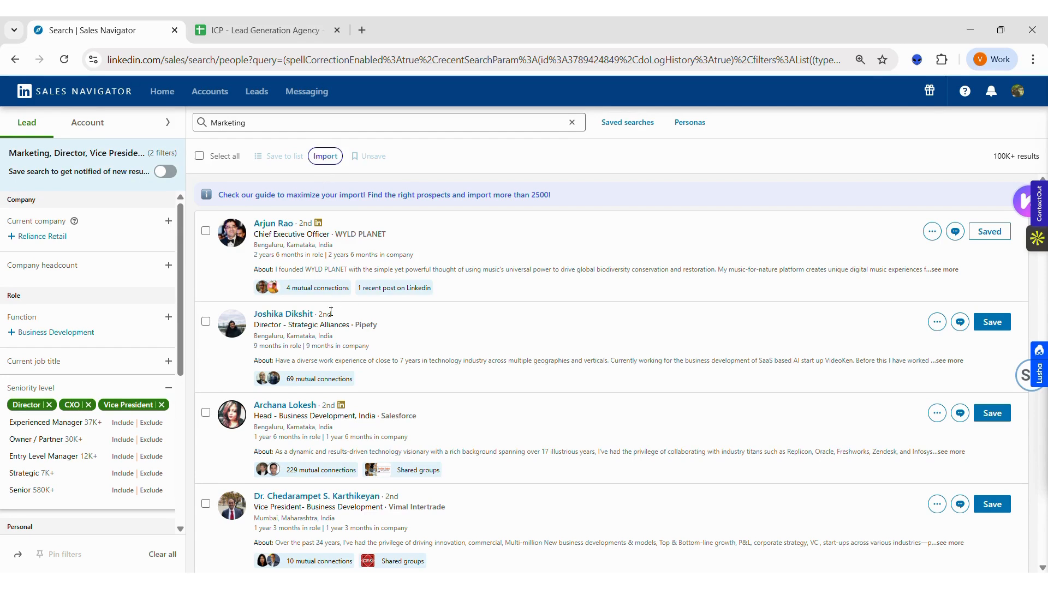
- Change the keyword to the exact phrase "Chief Marketing Officer" in quotation marks and run the lead search
left_click(267, 117)
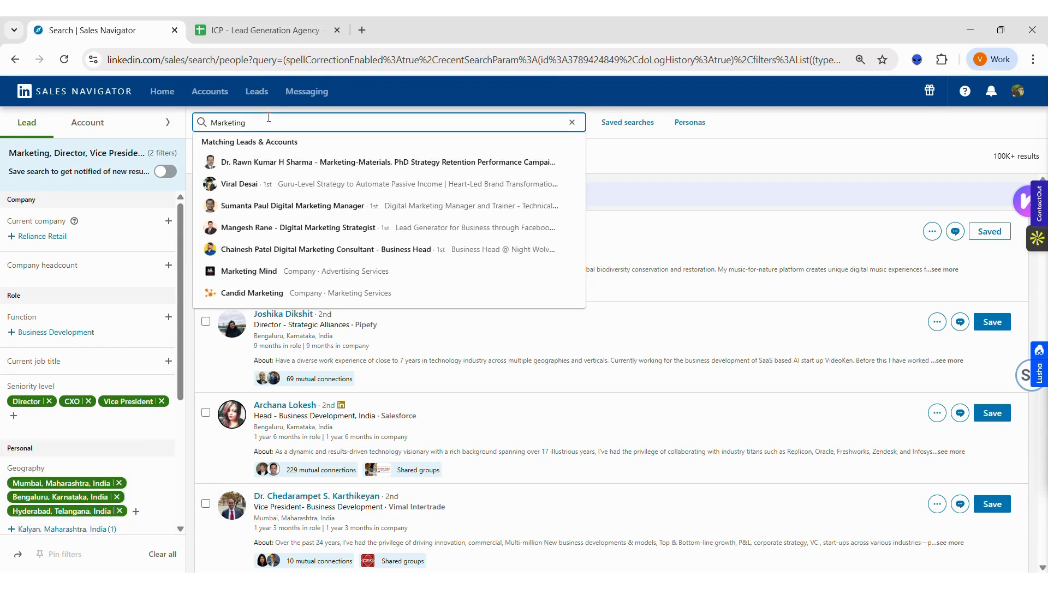
left_click(211, 122)
type("Chief")
left_click(212, 122)
type("\"")
left_click(303, 118)
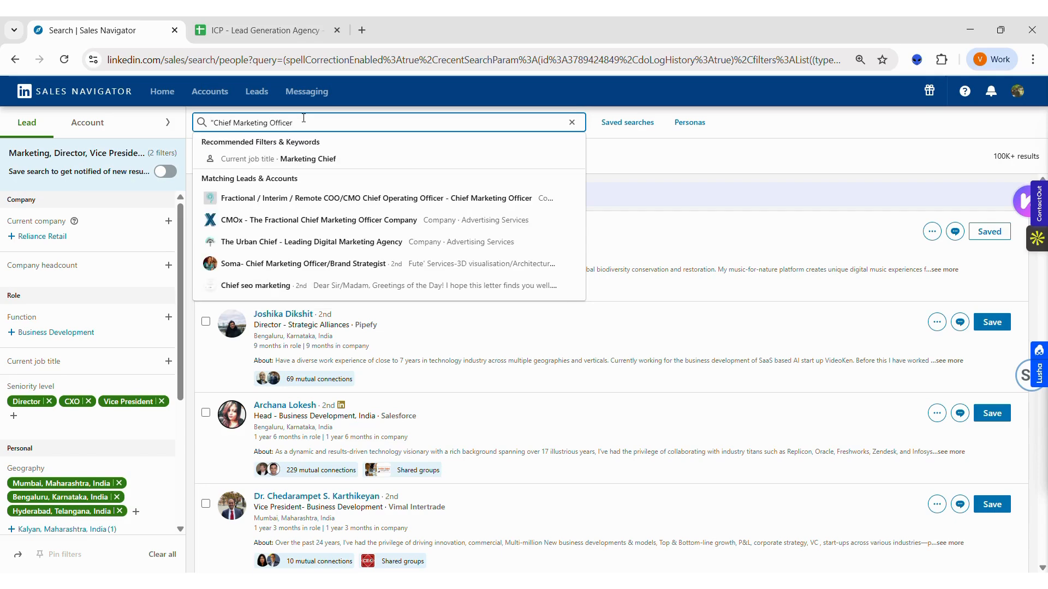
type("Officer\"")
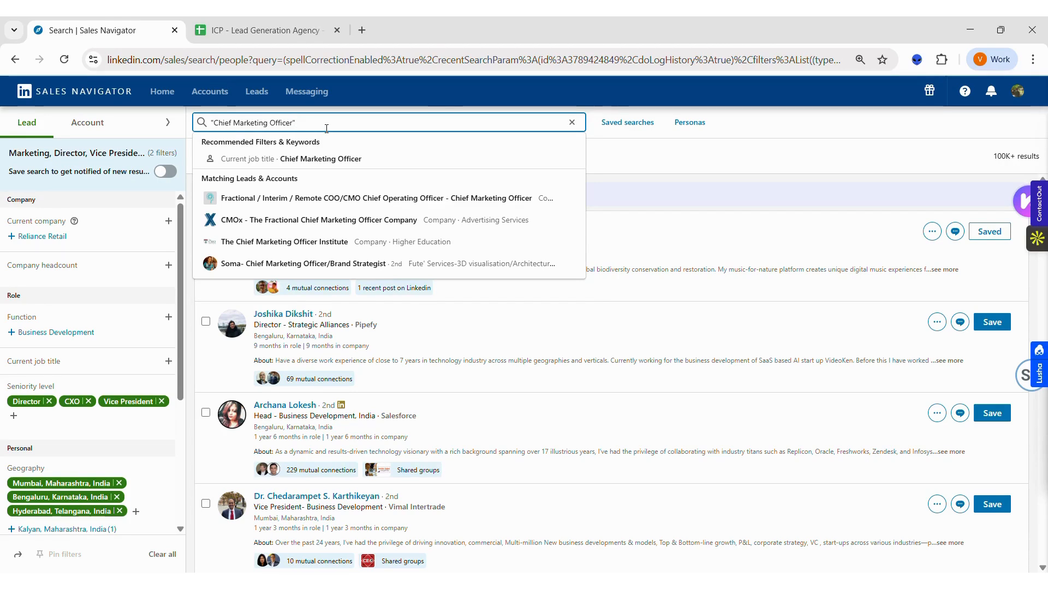
key("Return")
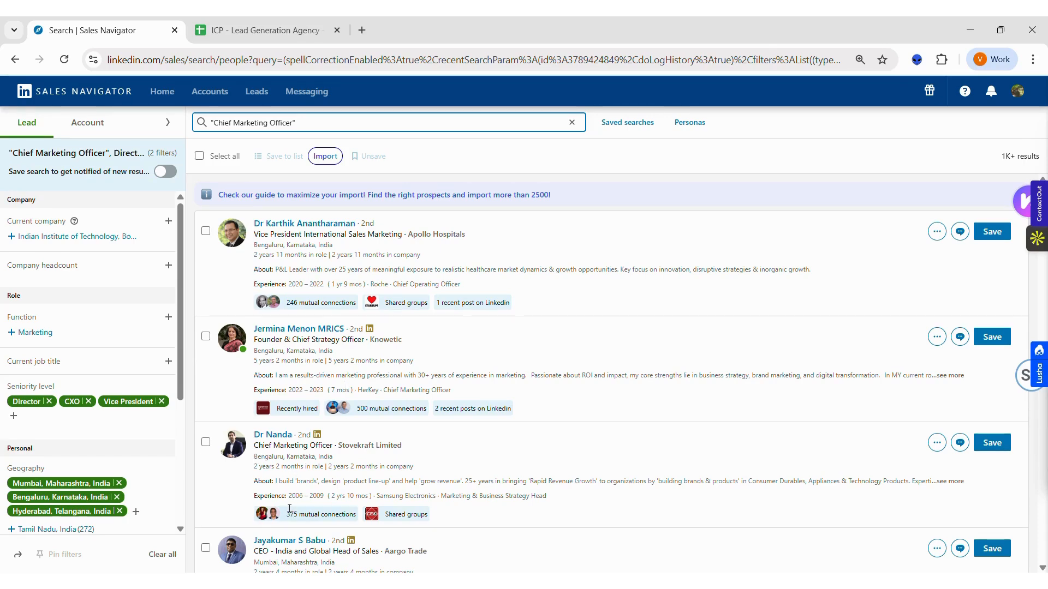
- Review the job titles in the Chief Marketing Officer results and check the target designations in the spreadsheet's ICP sheet
scroll(289, 508, "down", 6)
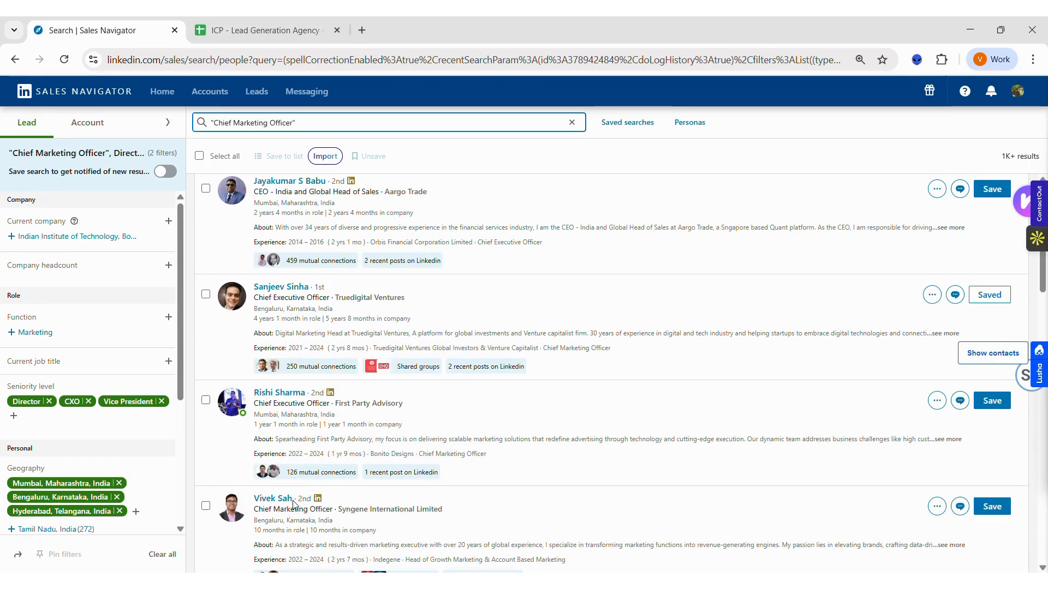
scroll(293, 503, "down", 5)
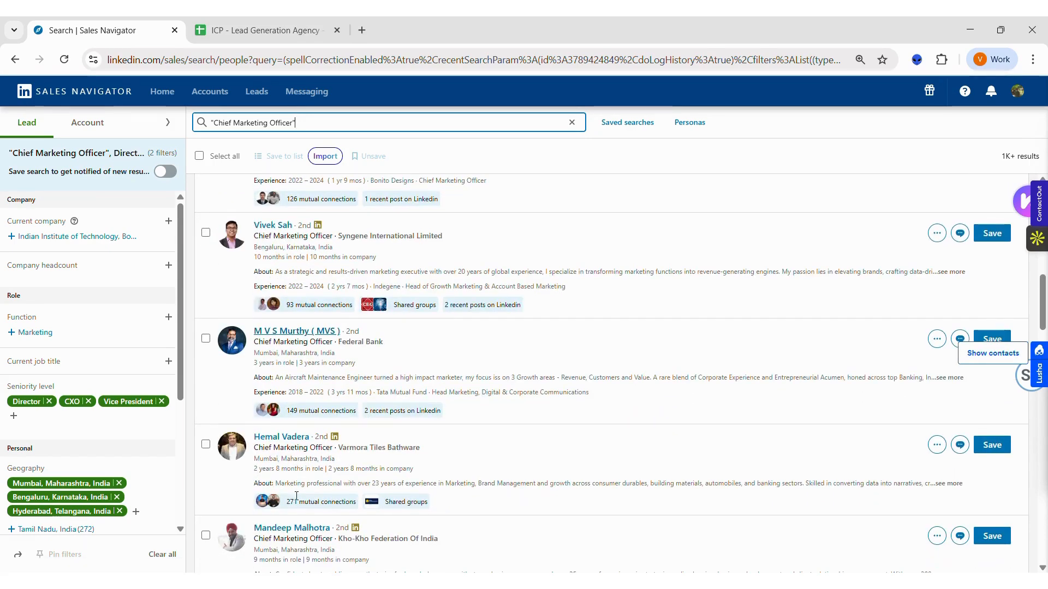
scroll(296, 496, "down", 3)
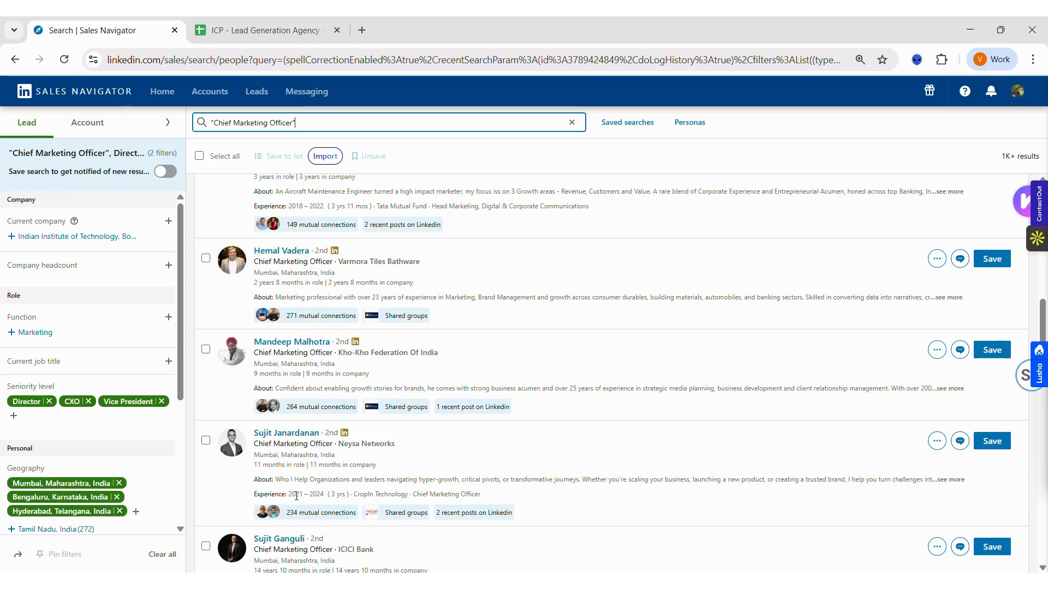
left_click(293, 38)
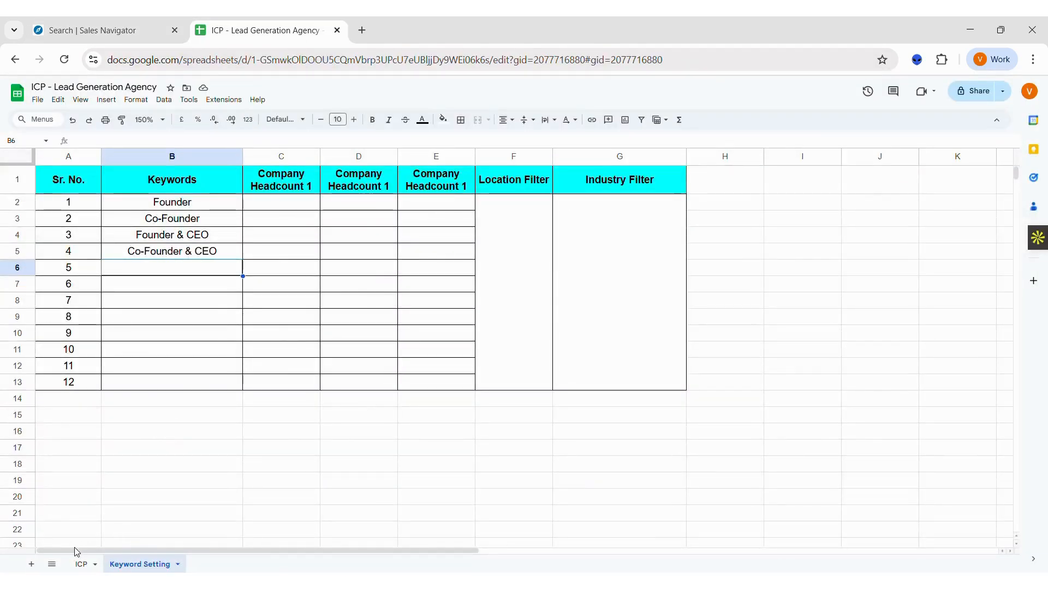
left_click(81, 564)
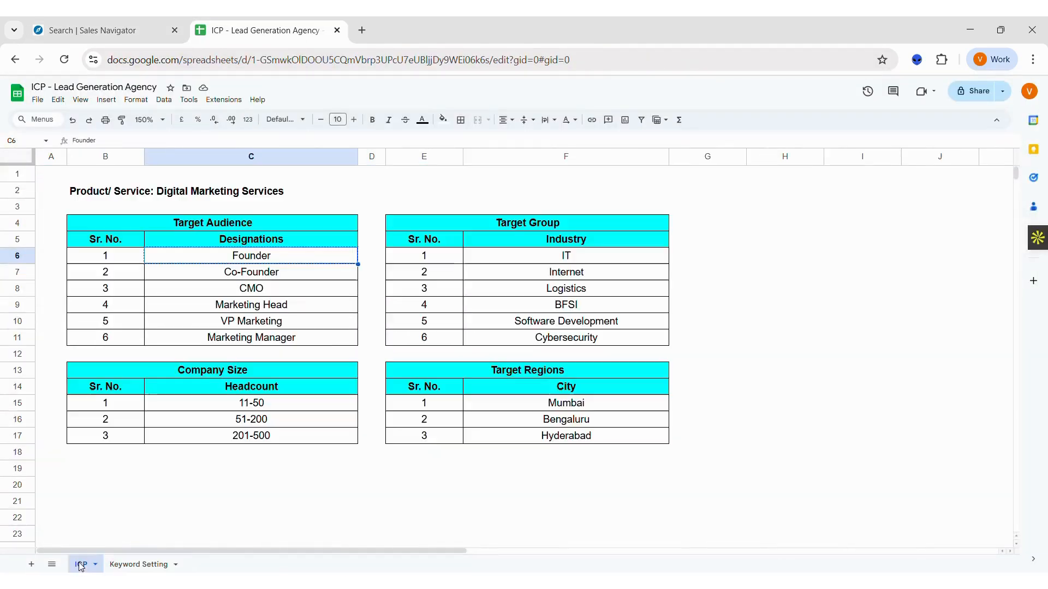
- Add Marketing Head and Head of Marketing to the Keyword Setting sheet as keywords 5 and 6
left_click(131, 564)
type("Mark")
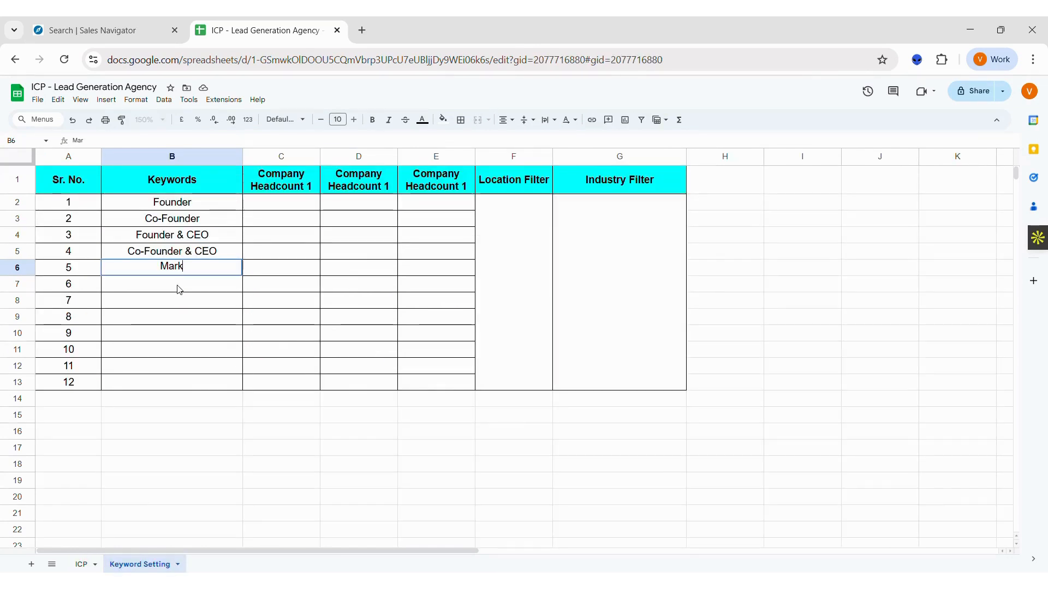
type("eting Head")
key("Return")
type("H")
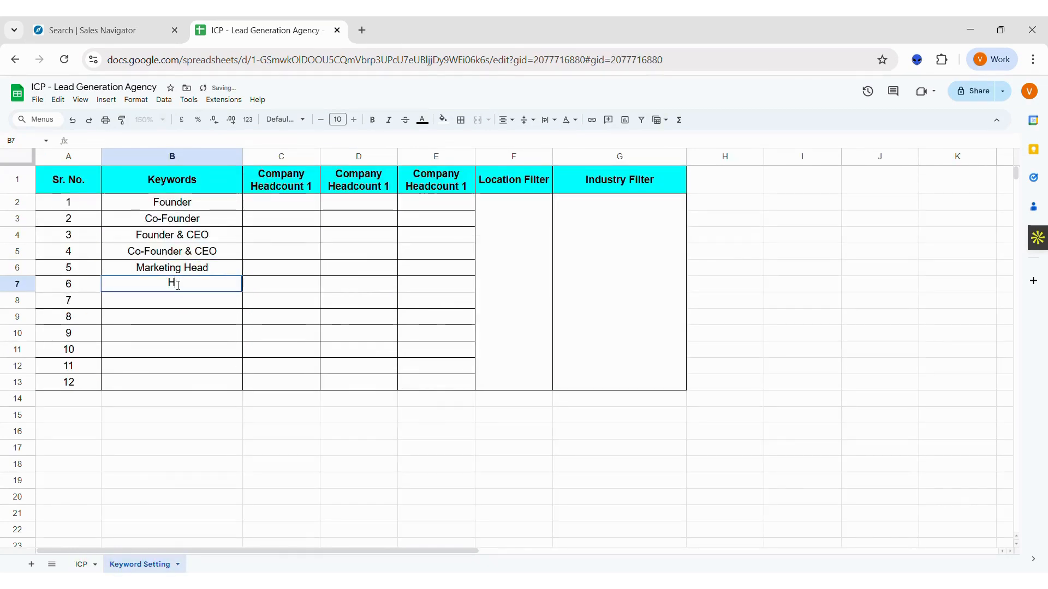
type("ead of Marke")
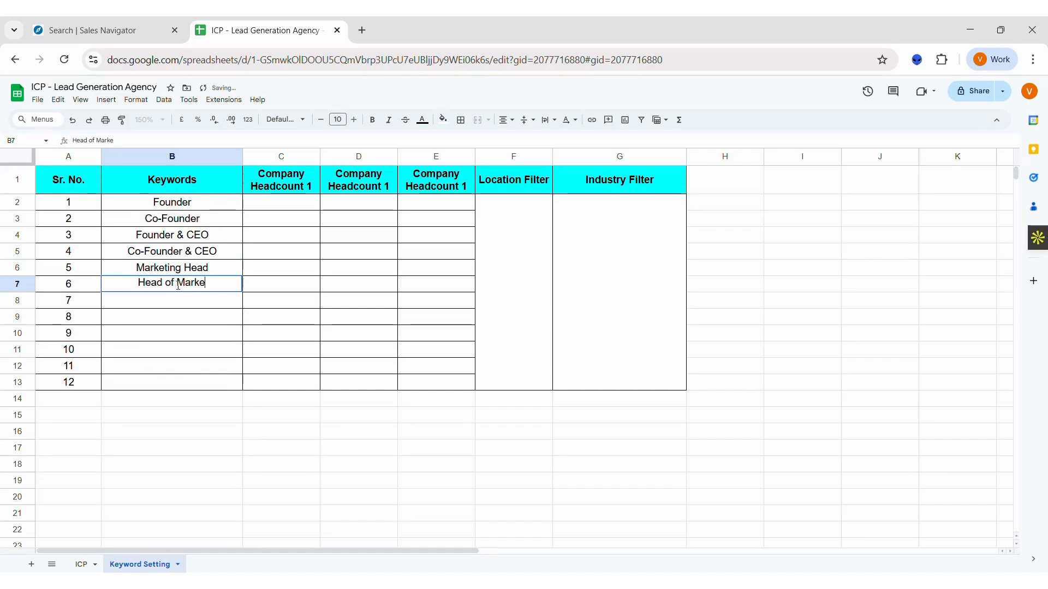
type("ting")
key("Return")
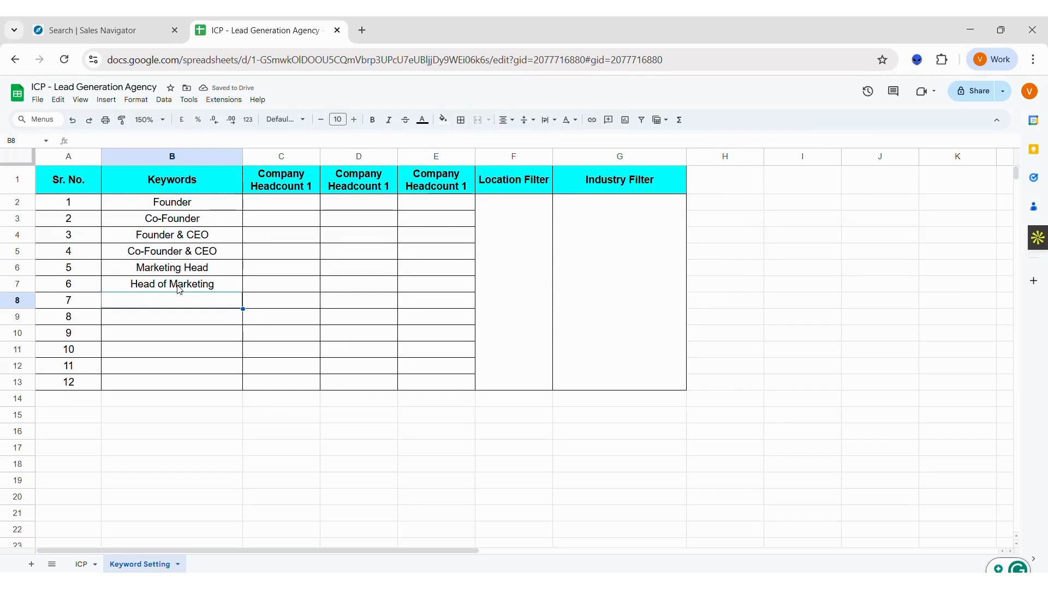
- Enter Head of Digital Marketing as keyword 7 in the Keywords column
type("H")
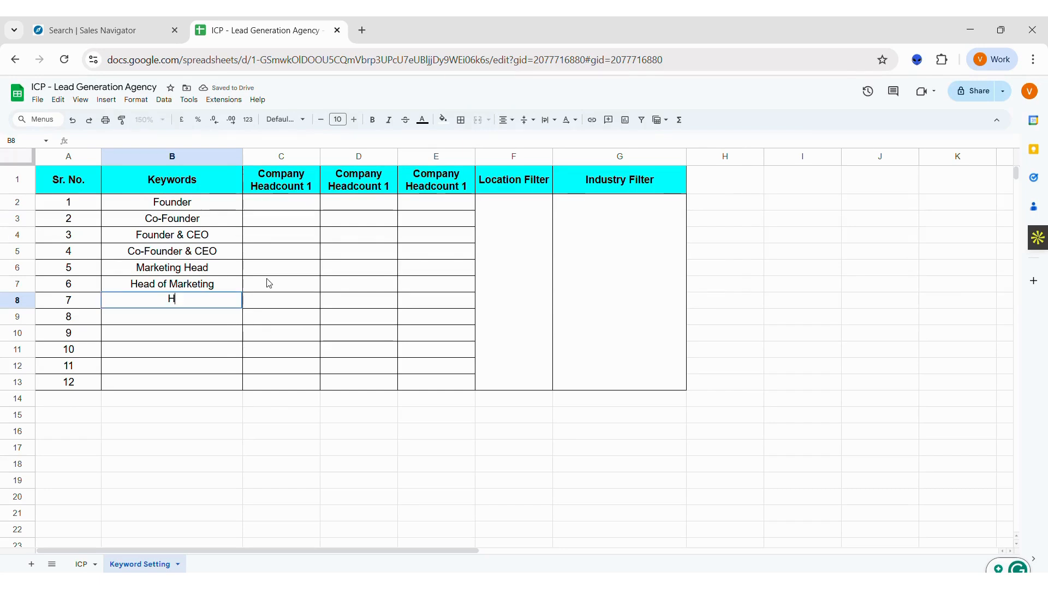
type("ead of Digi")
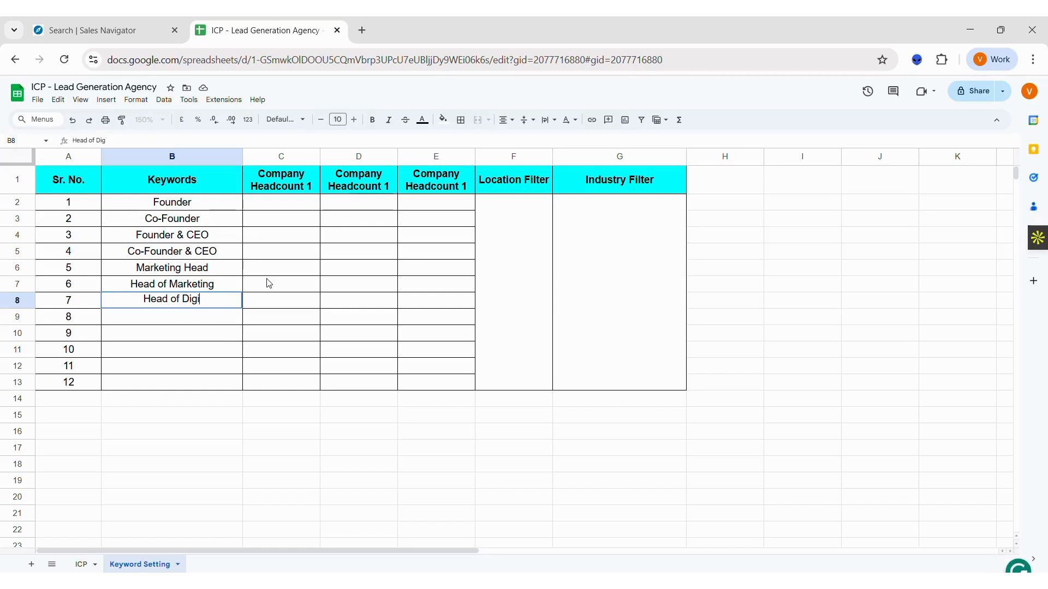
type("tal Marketing")
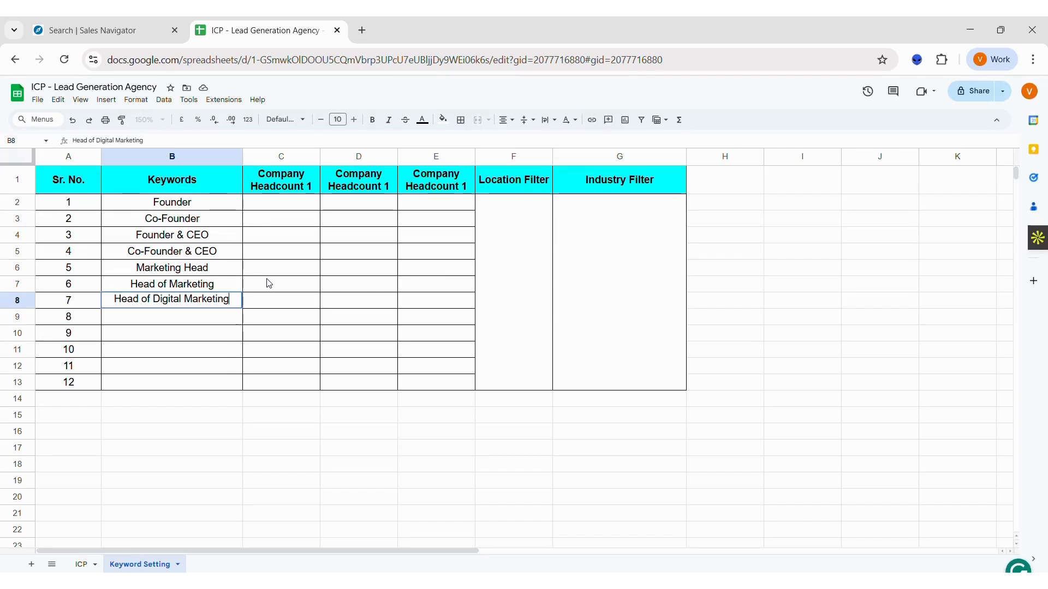
key("Return")
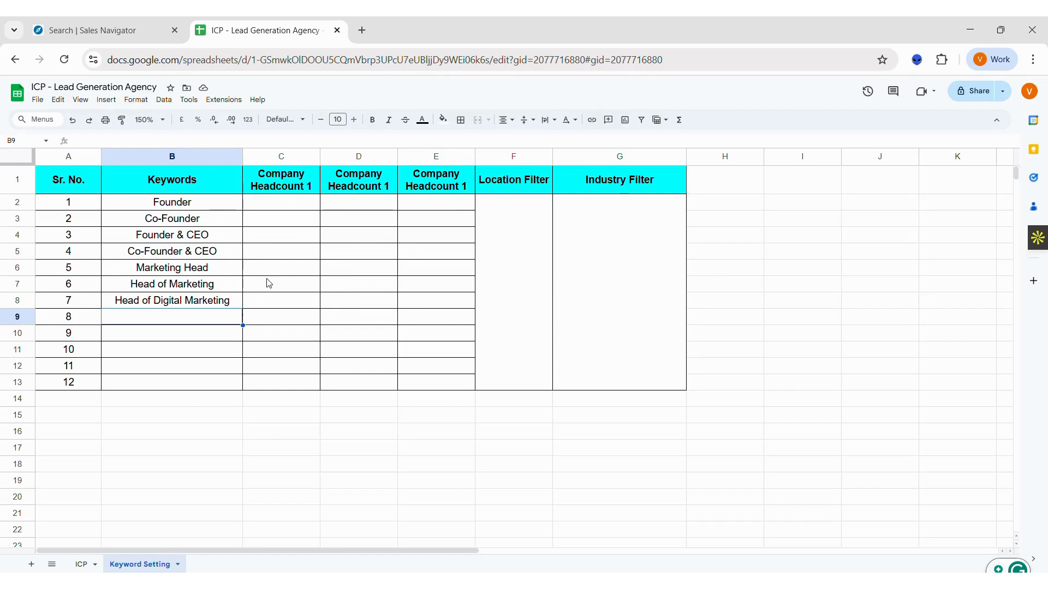
- Enter Vice President Marketing as keyword 8 in the Keywords column
type("Vice")
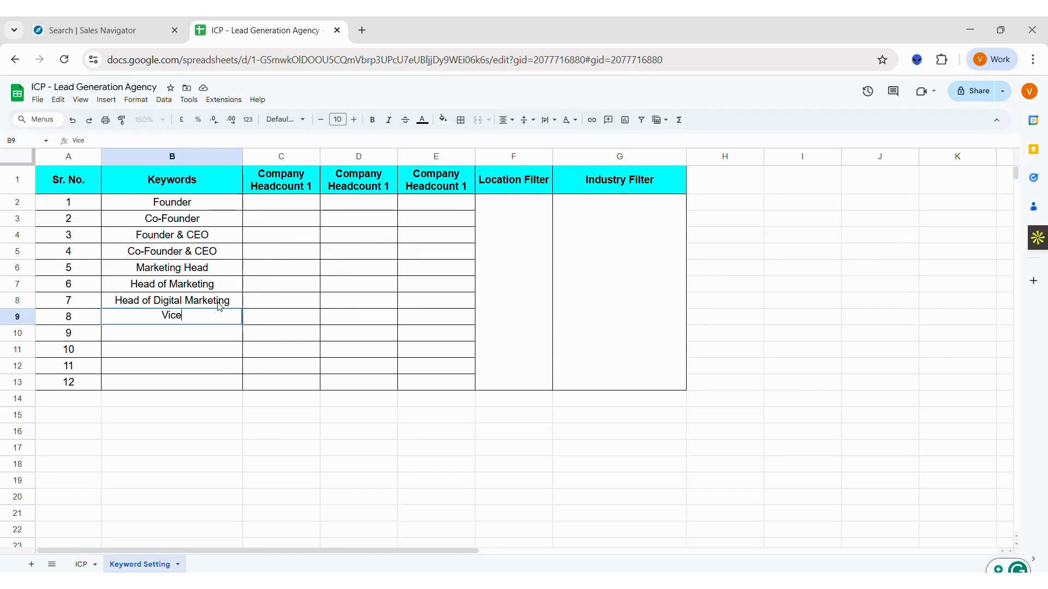
type(" President ")
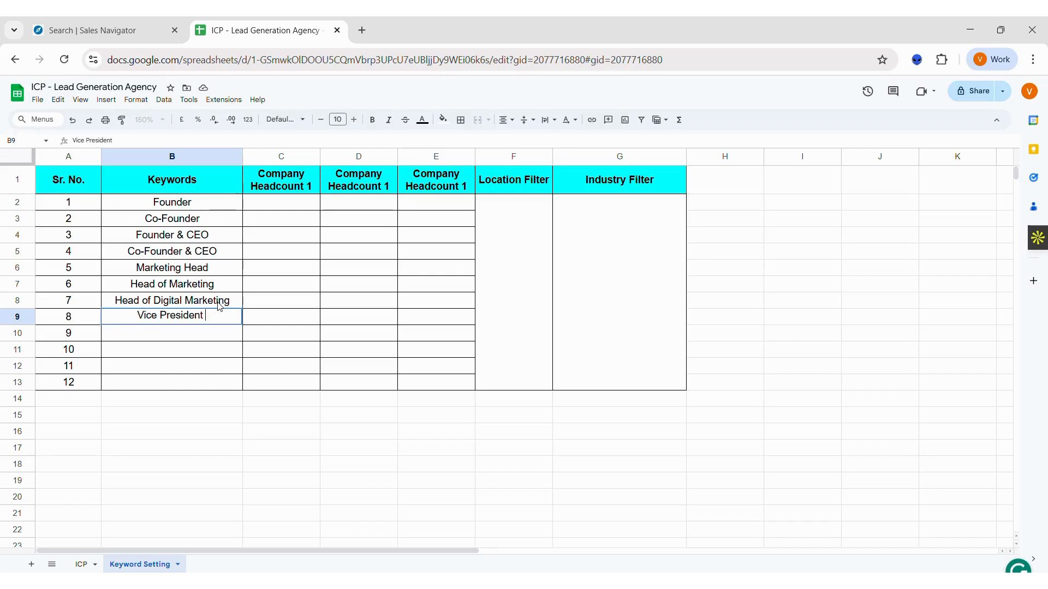
type("Marketing")
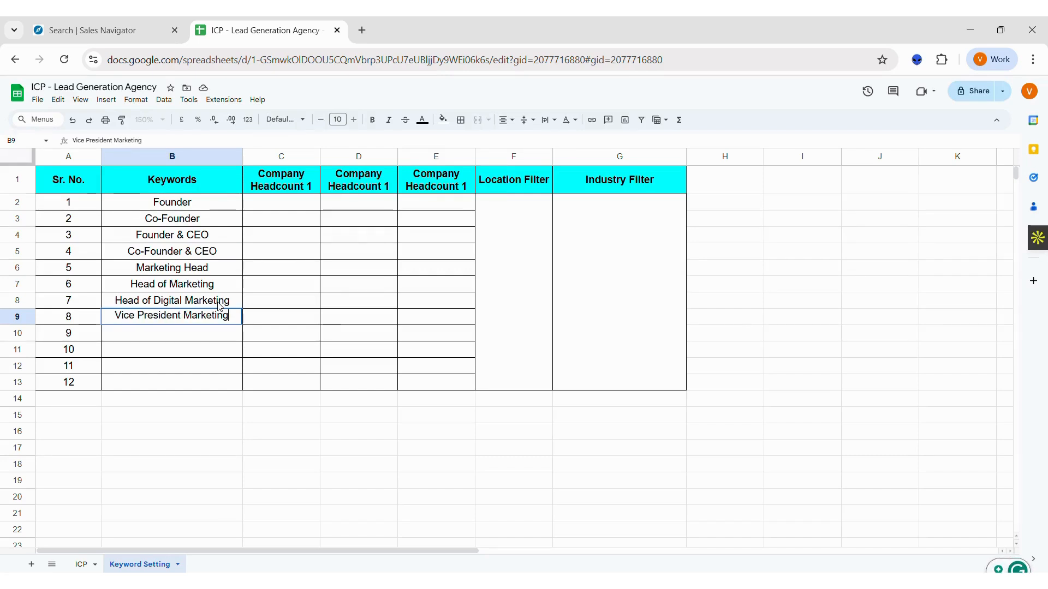
key("Return")
- Add keyword 9 as a variation of the previous entry, worded Vice President Digital Marketing
type("Vice")
key("Return")
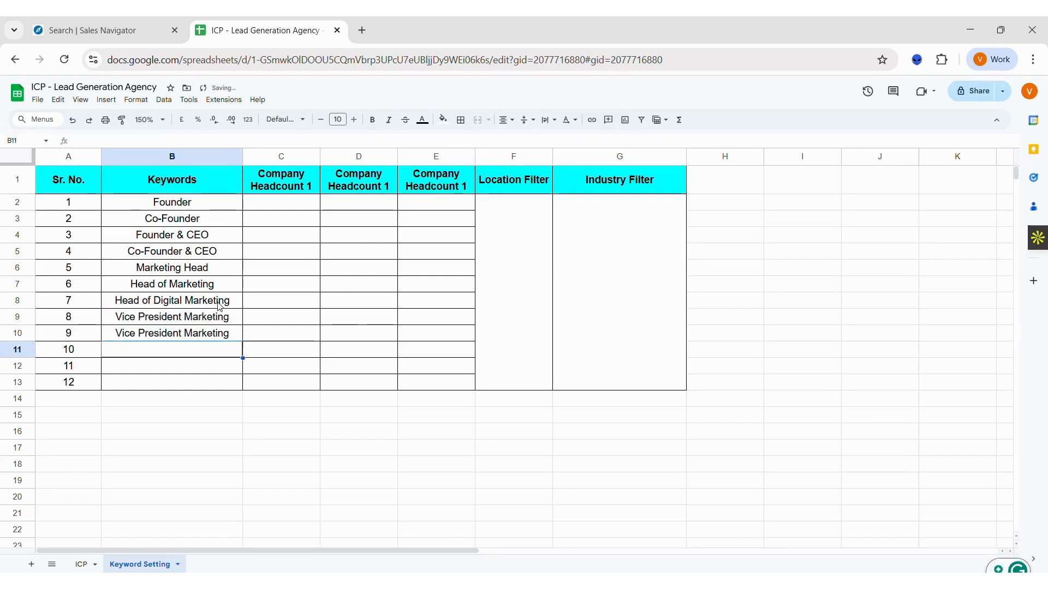
double_click(188, 337)
type("Dig")
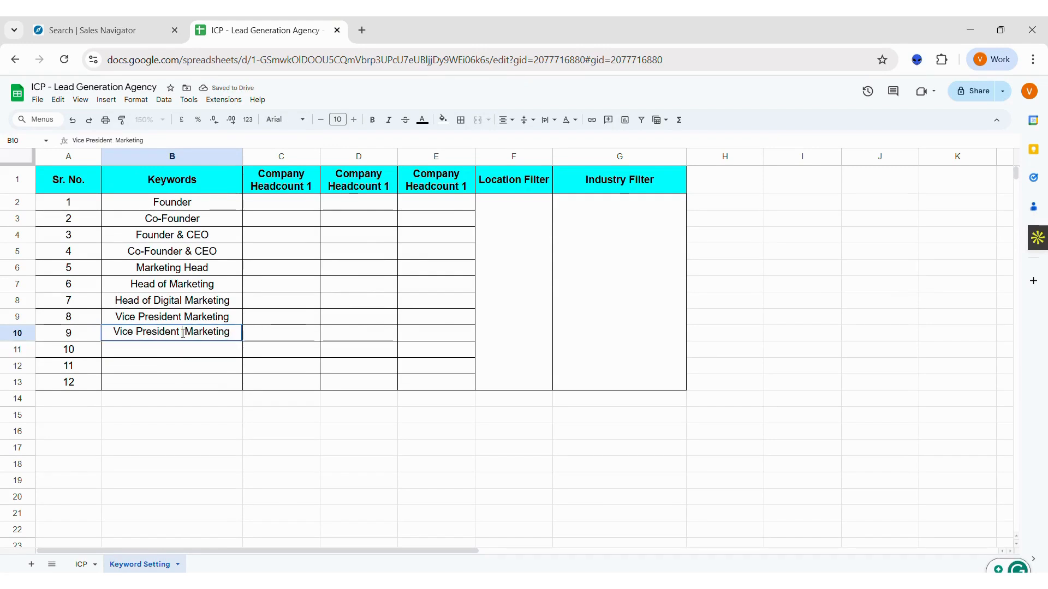
type("ital")
key("Return")
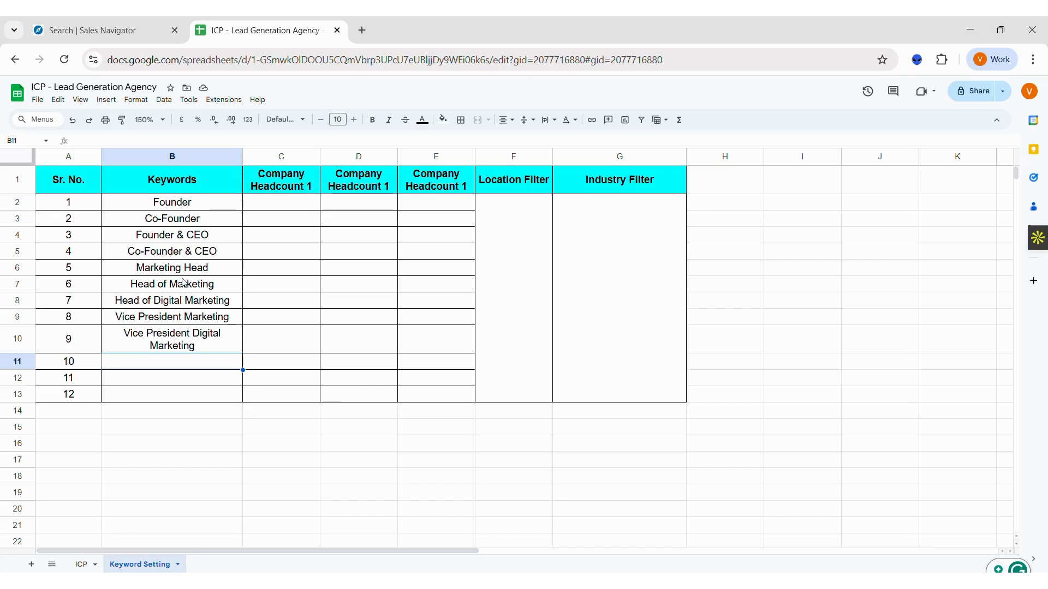
- Check the remaining designations in the ICP sheet and enter Digital Marketing Manager as keyword 10 in Keyword Setting
left_click(83, 564)
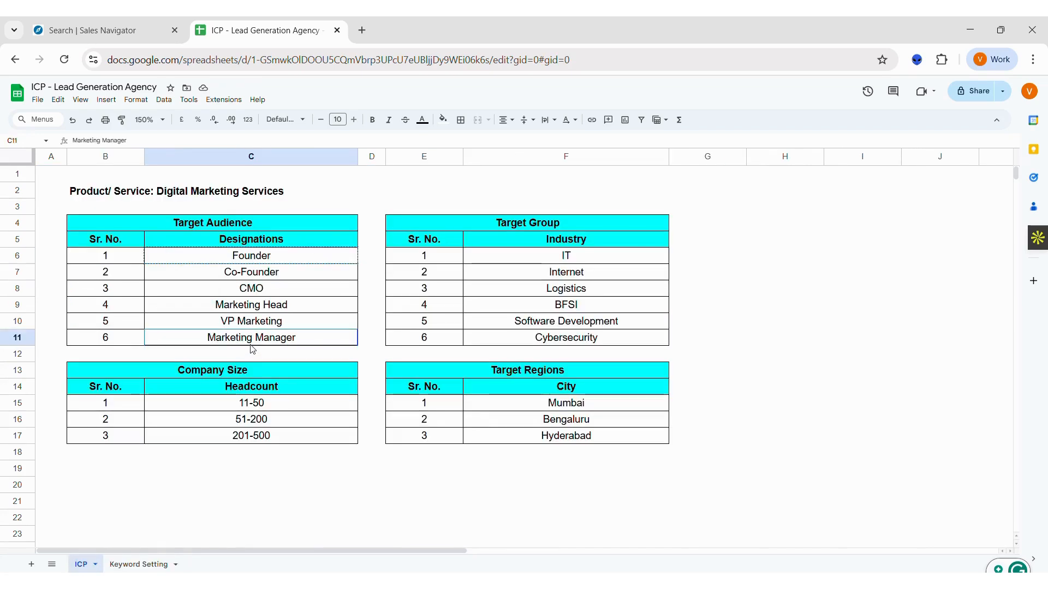
left_click(139, 564)
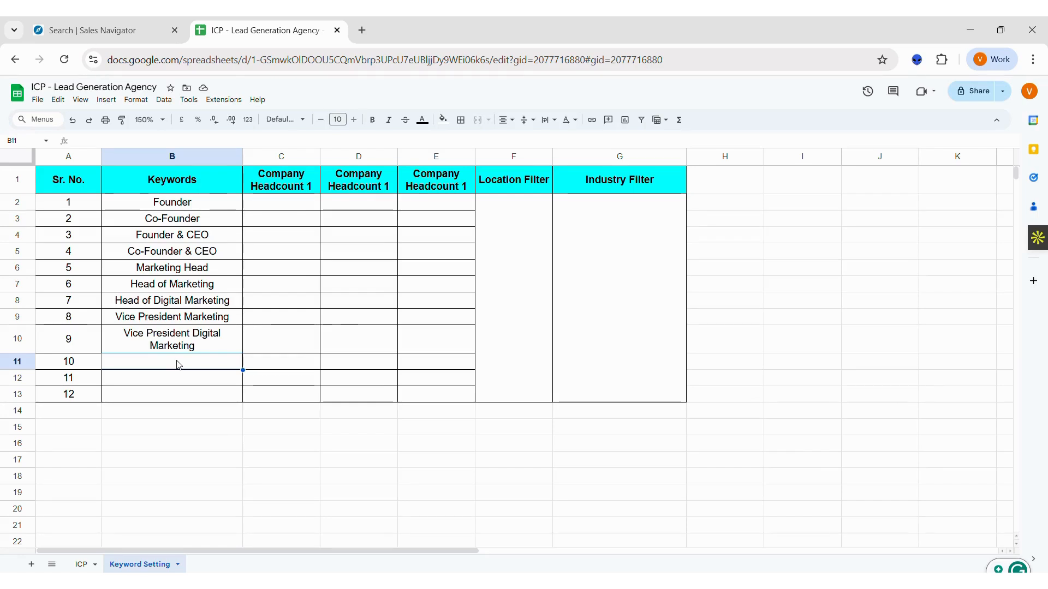
type("Digital ")
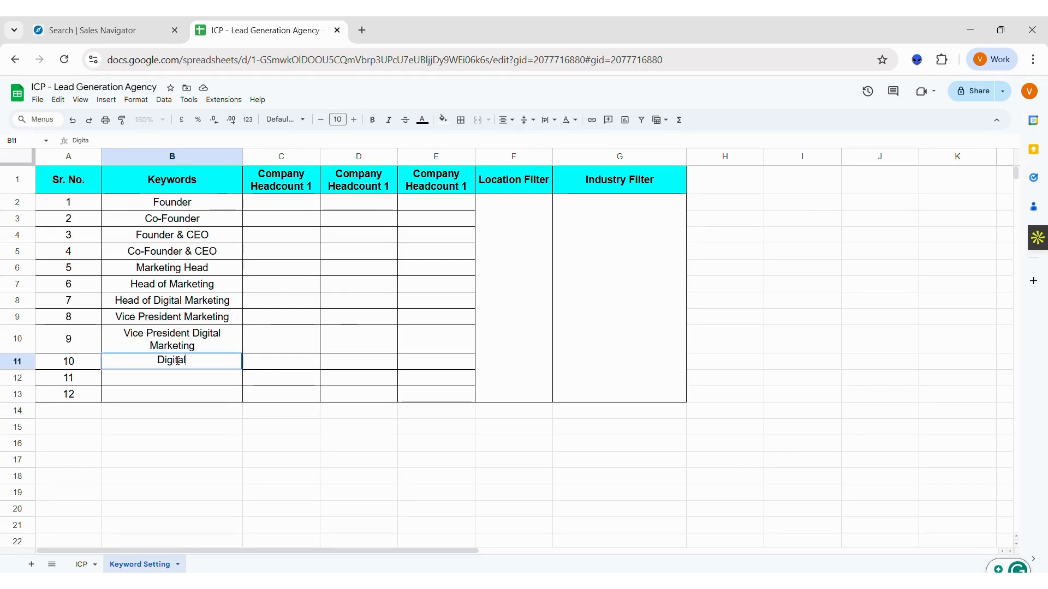
type("Marketing")
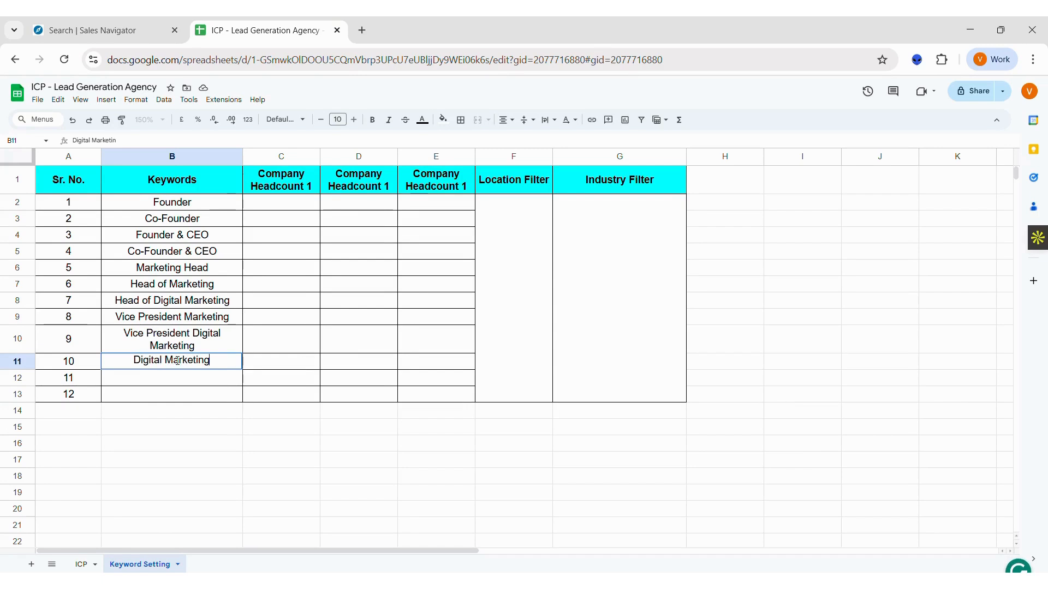
type(" Manager")
key("Return")
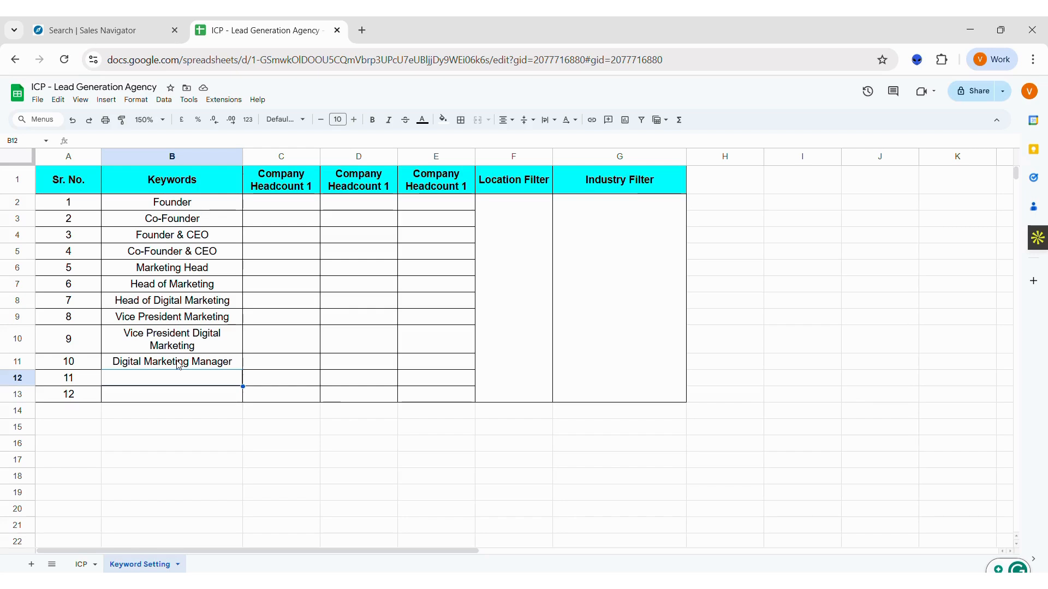
- Enter the ICP headcount ranges 11-50, 51-200 and 201-500 in the Founder row's three Company Headcount columns
left_click(82, 565)
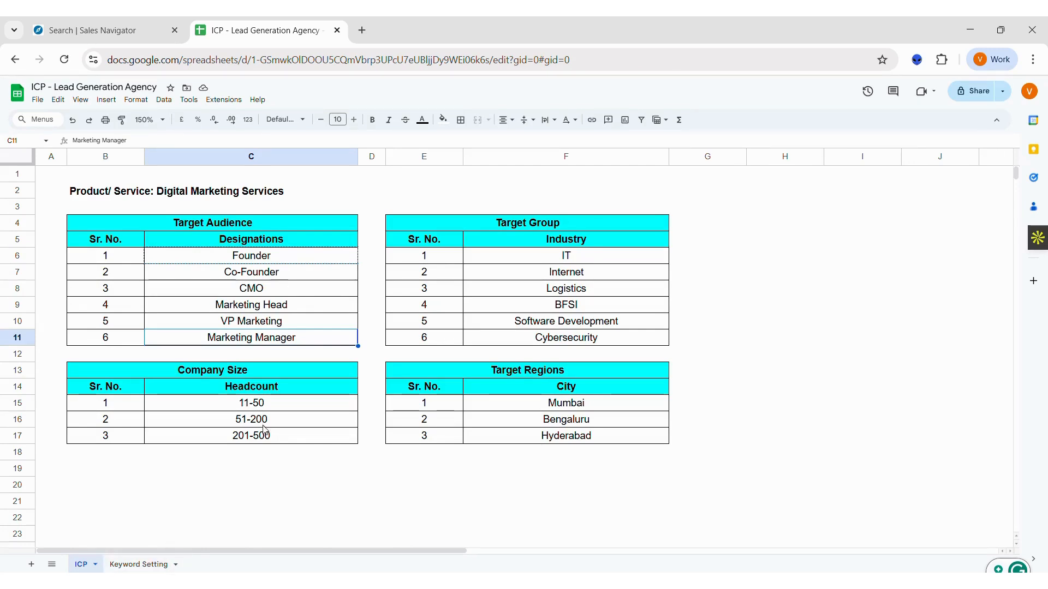
left_click(142, 564)
left_click(265, 202)
type("11-50")
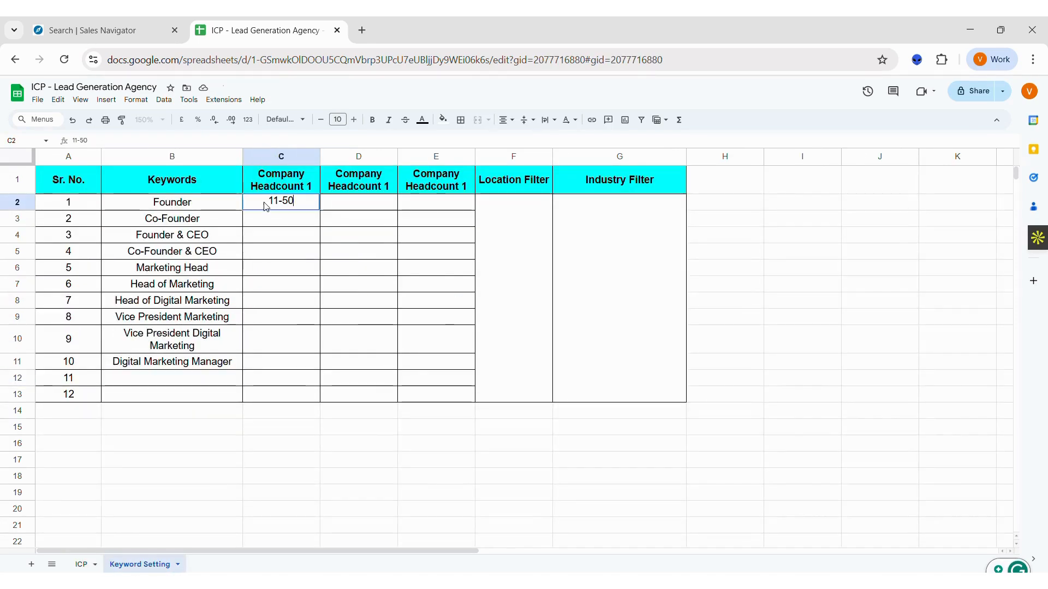
key("Tab")
type("5")
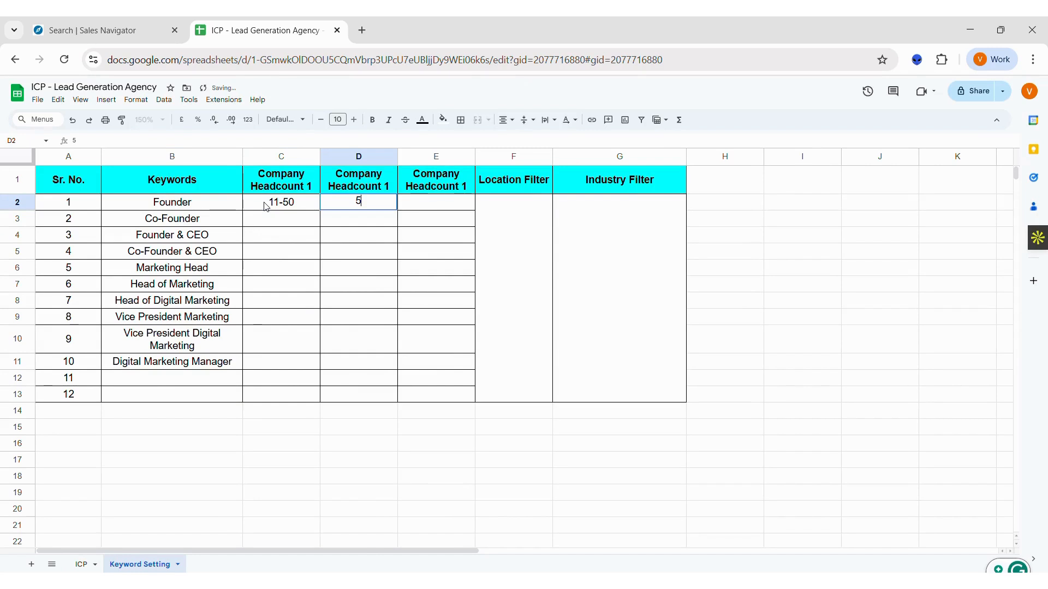
type("1-200")
key("Tab")
type("20")
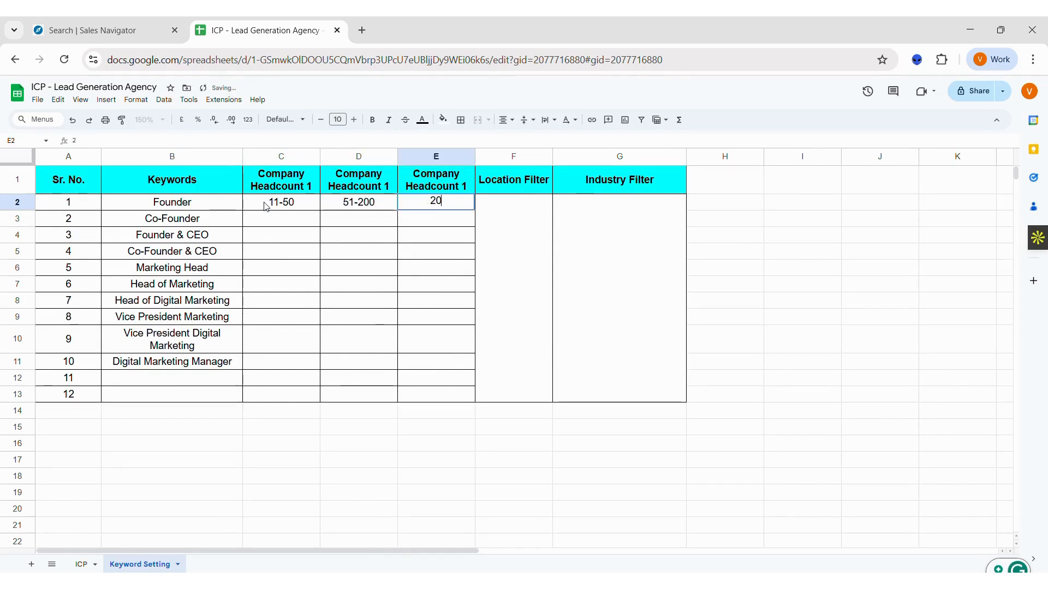
type("1-500")
key("Return")
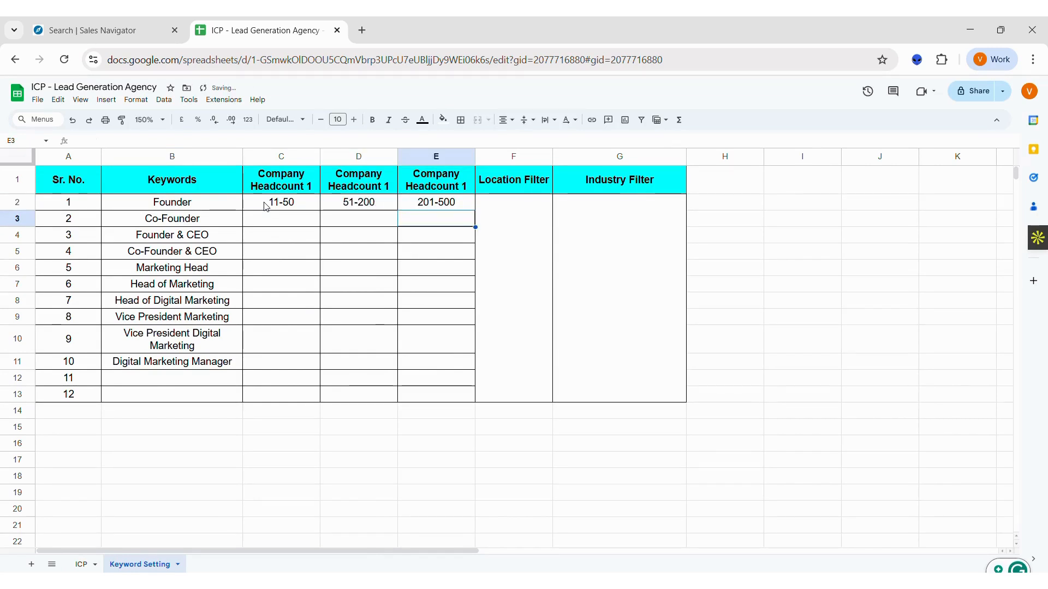
- Fill the Founder row's three headcount ranges down through the Digital Marketing Manager row
left_click(264, 206)
key("shift+Right")
key("shift+Right")
key("shift+Down")
key("shift+Down")
key("shift+Down")
key("shift+Down")
key("shift+Down")
key("shift+Down")
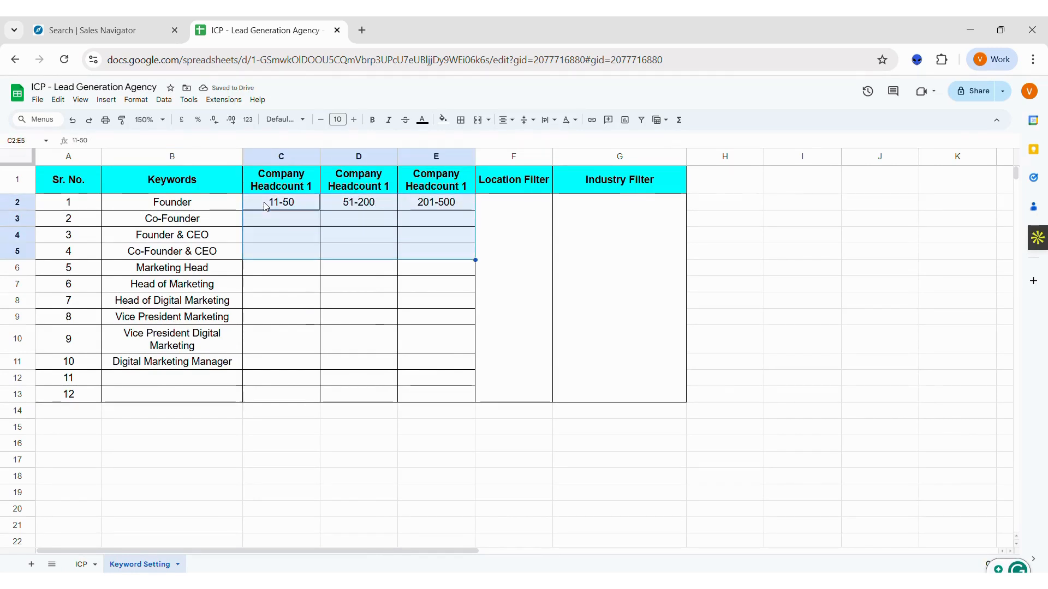
key("shift+Down")
key("shift+Down")
key("shift+Down")
key("ctrl+d")
key("Right")
key("Right")
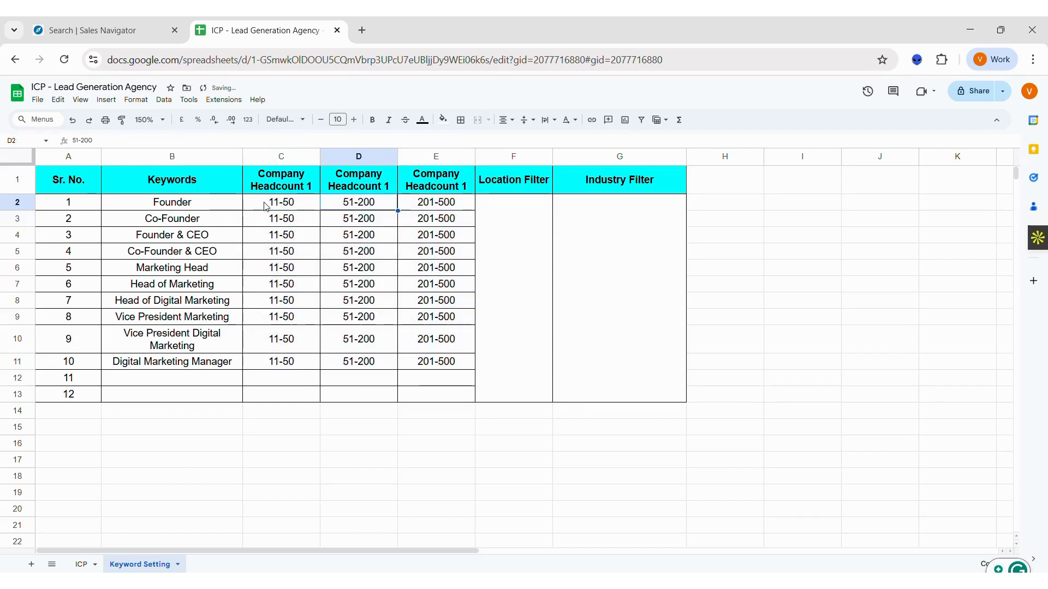
key("Right")
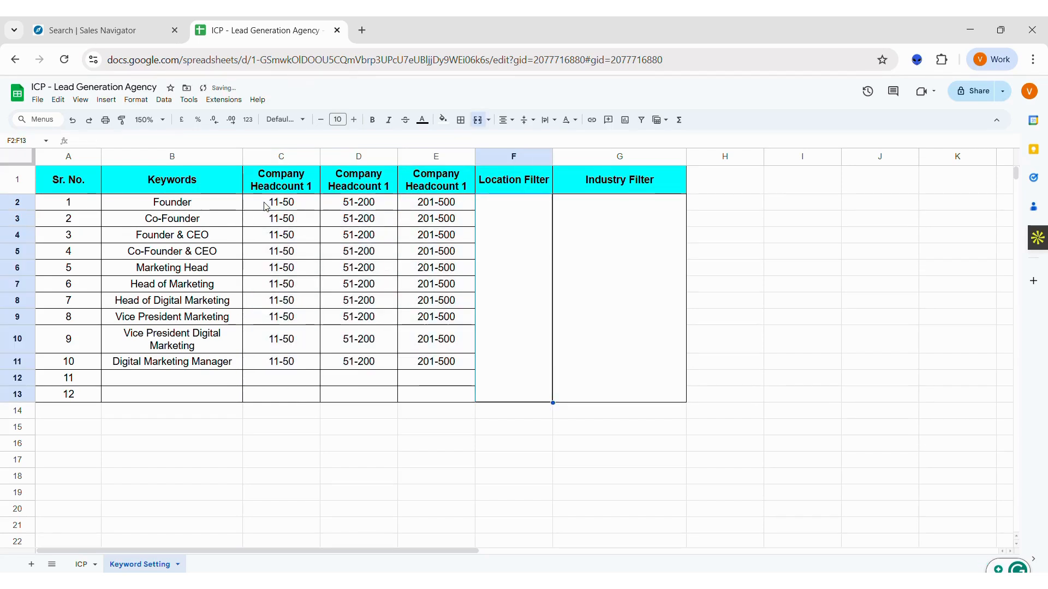
- Copy the cities Mumbai, Bengaluru and Hyderabad from the ICP sheet into the merged Location Filter cell of Keyword Setting
left_click(80, 564)
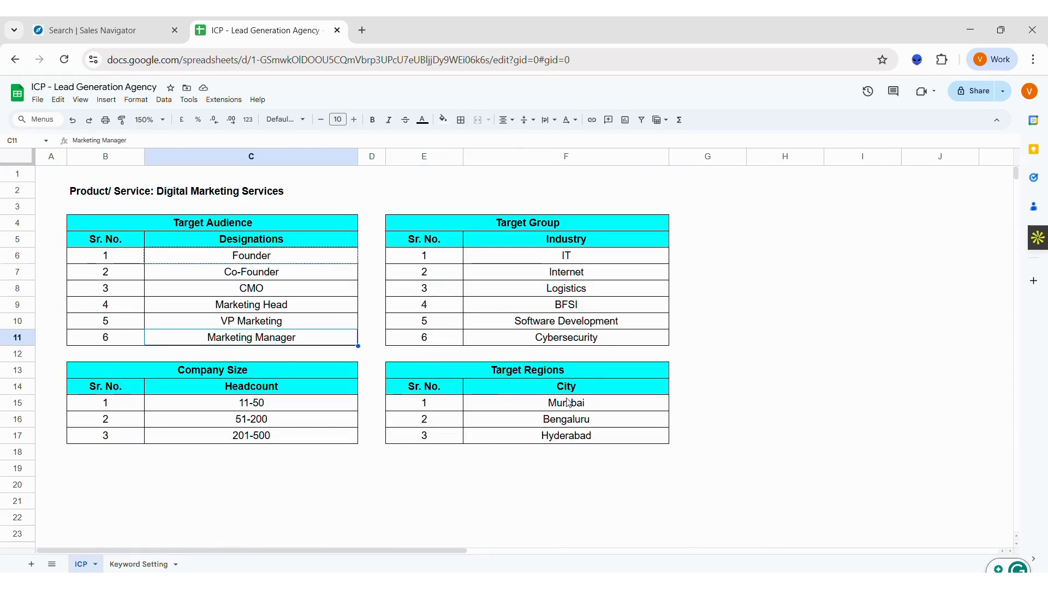
left_click_drag(567, 402, 566, 436)
key("ctrl+c")
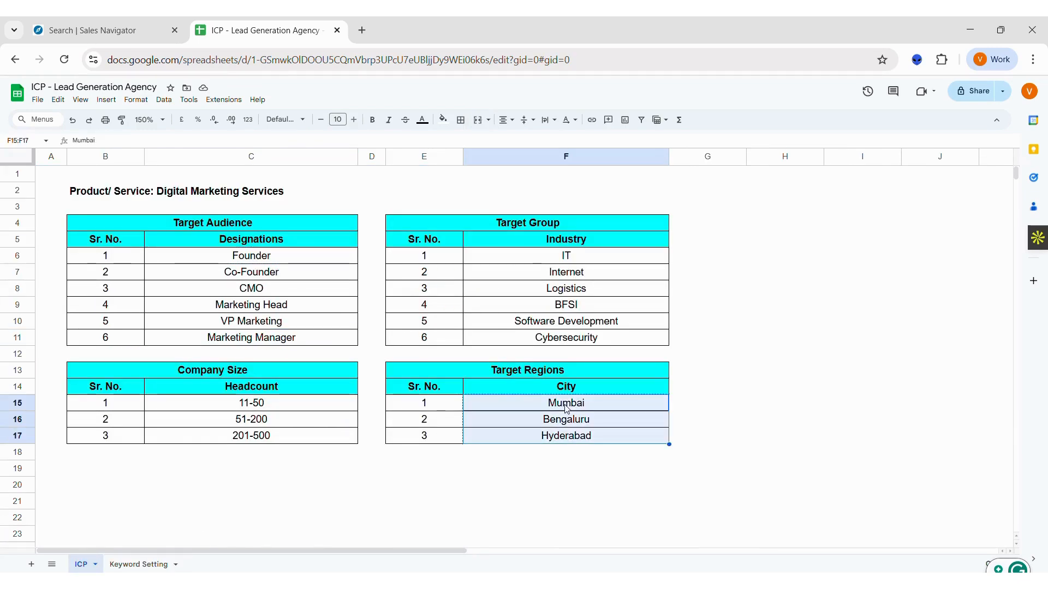
left_click(139, 565)
double_click(500, 297)
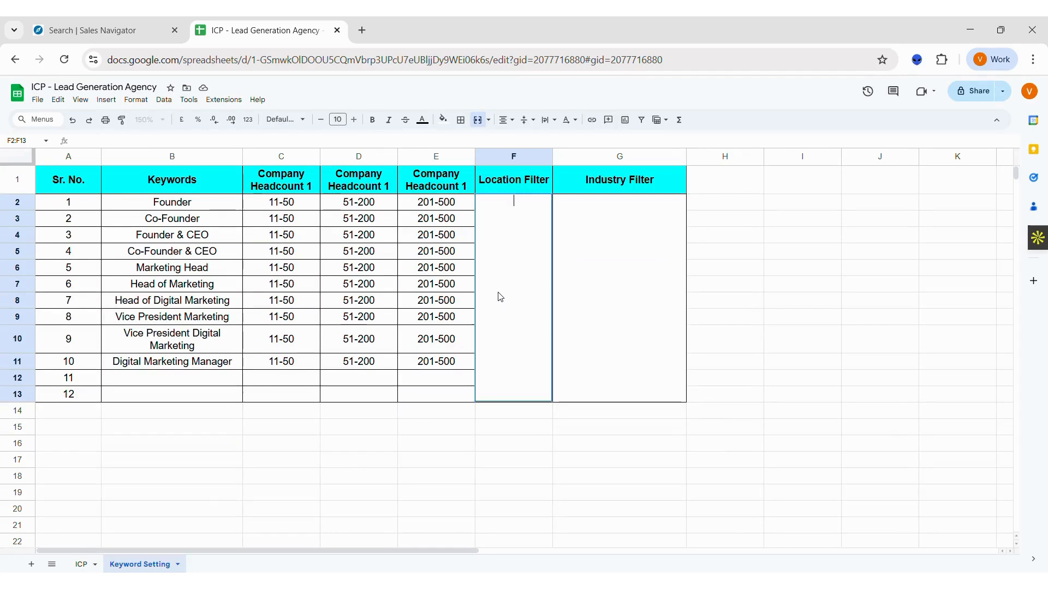
key("ctrl+v")
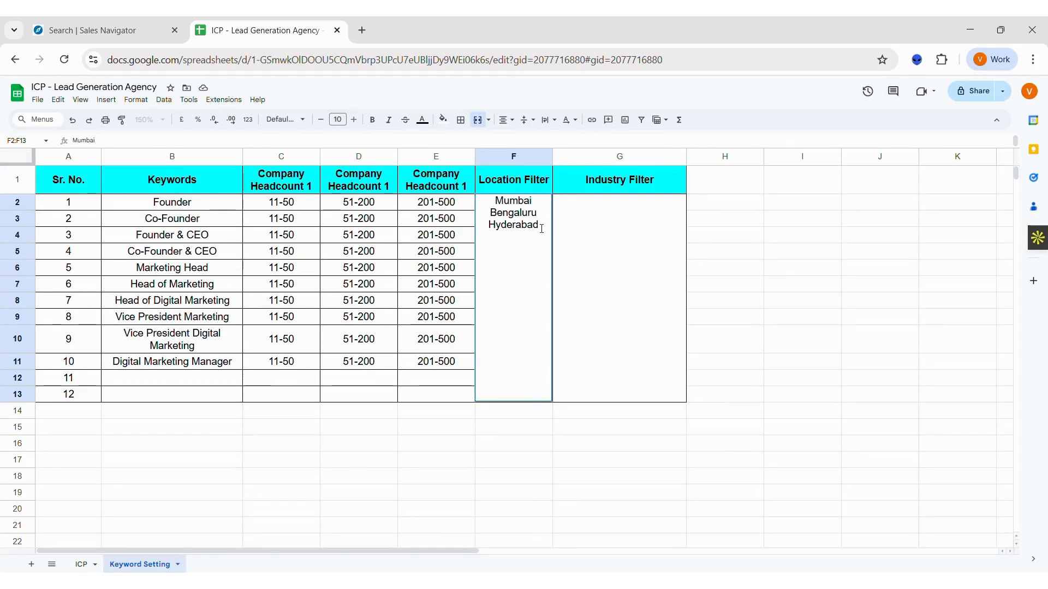
key("Tab")
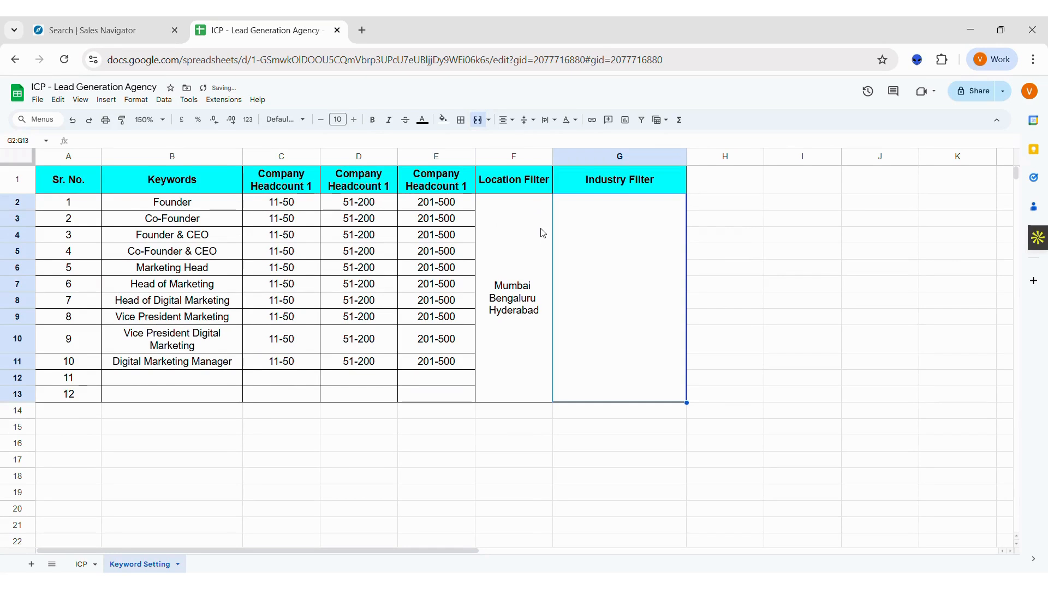
- Check the industries in the ICP sheet and include IT Services and IT Consulting in the Industry filter of Sales Navigator
left_click(82, 565)
left_click(599, 261)
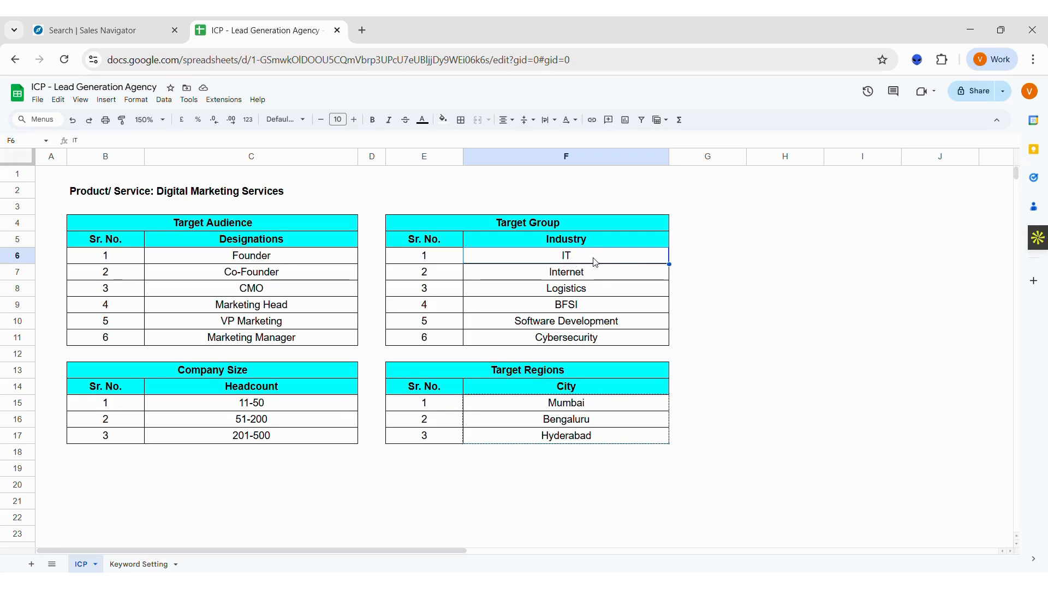
left_click(121, 33)
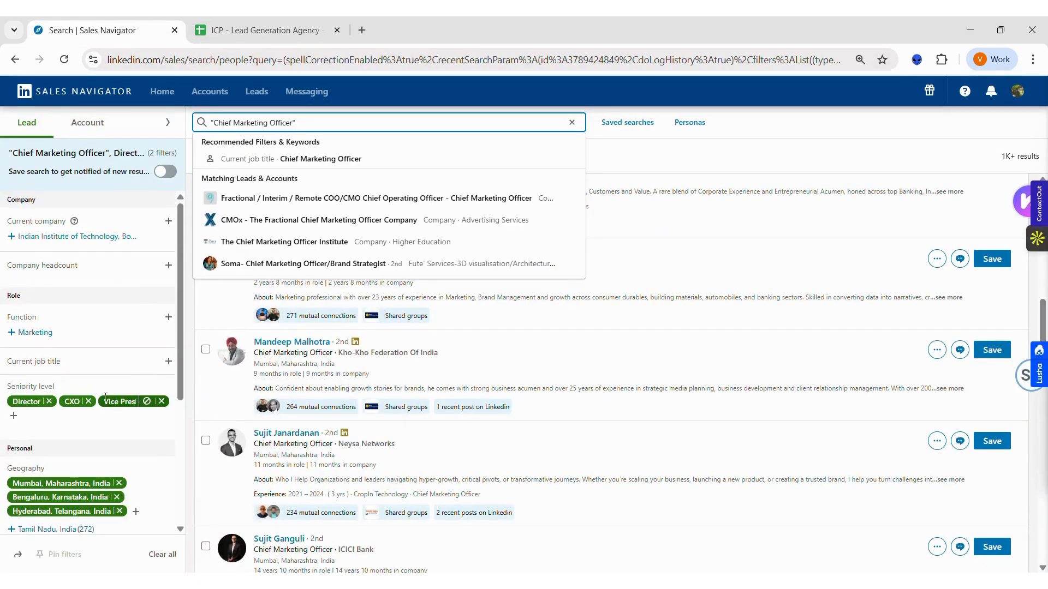
left_click(168, 355)
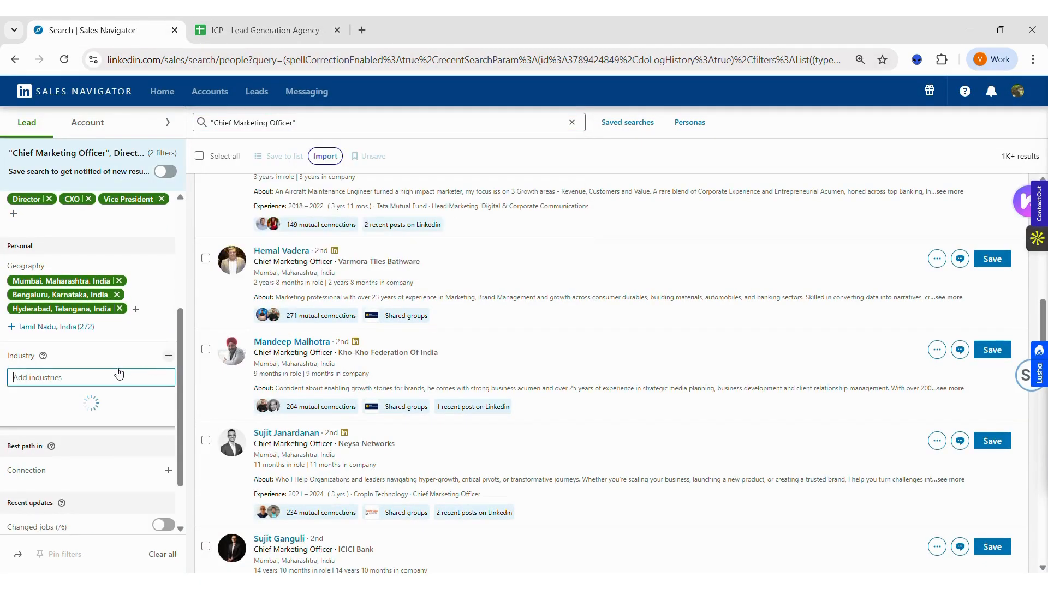
type("IT")
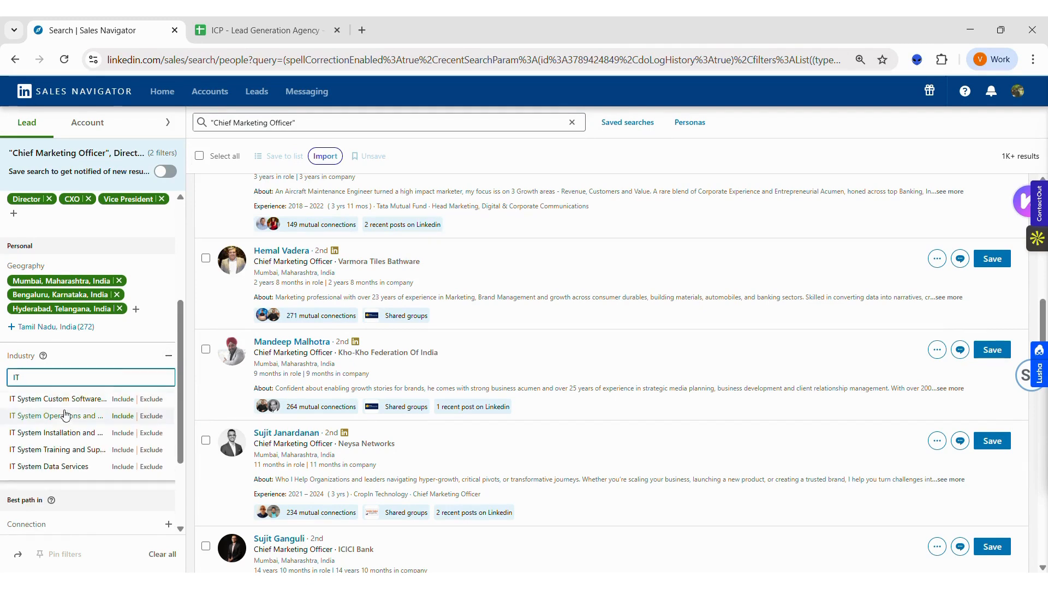
scroll(63, 463, "down", 3)
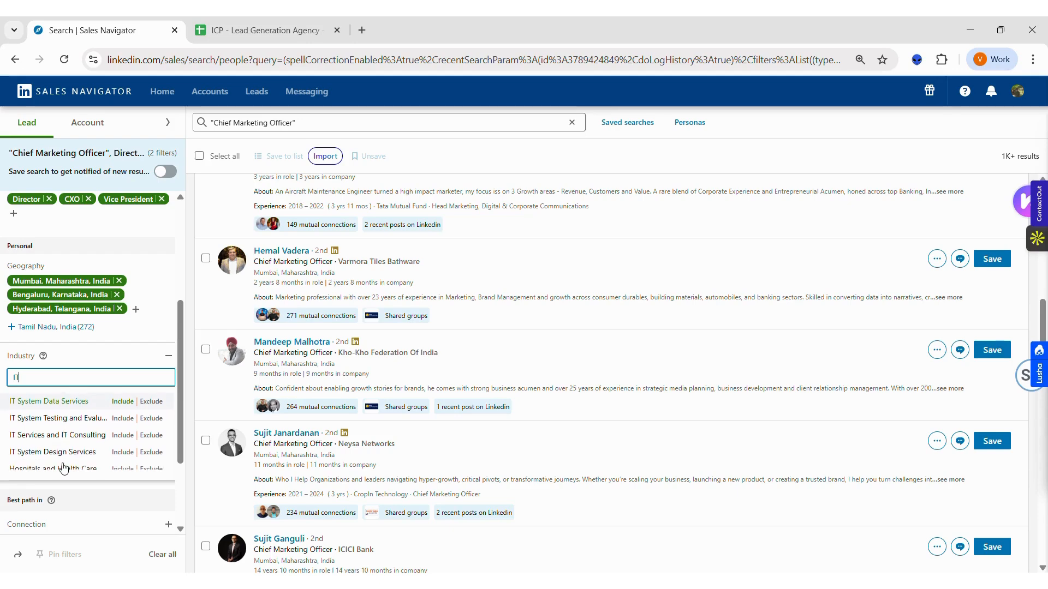
left_click(109, 440)
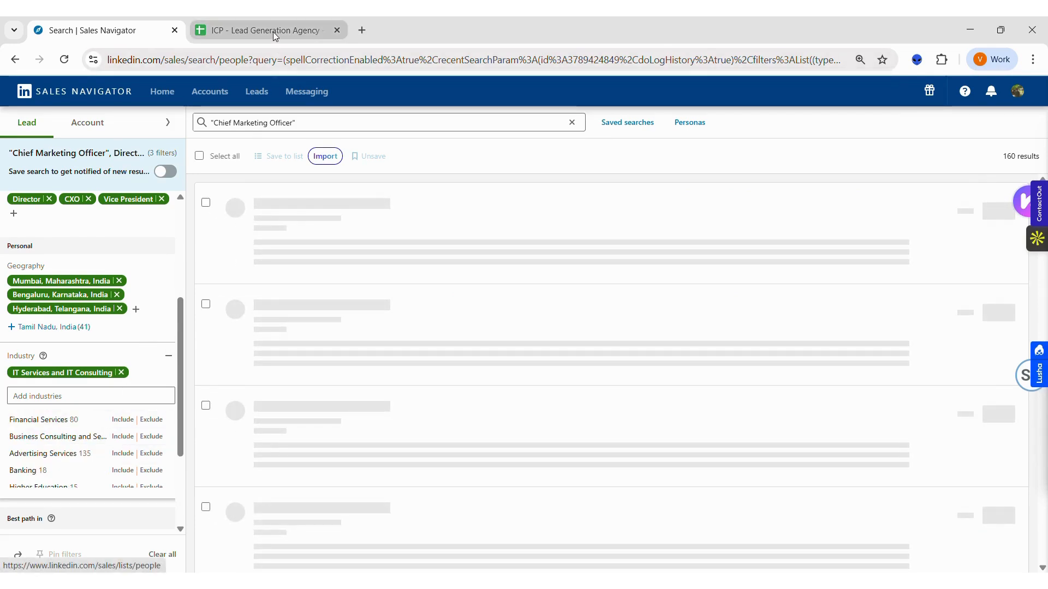
- Search the industry options for Internet and include Internet Marketplace Platforms in the Industry filter
mouse_move(272, 32)
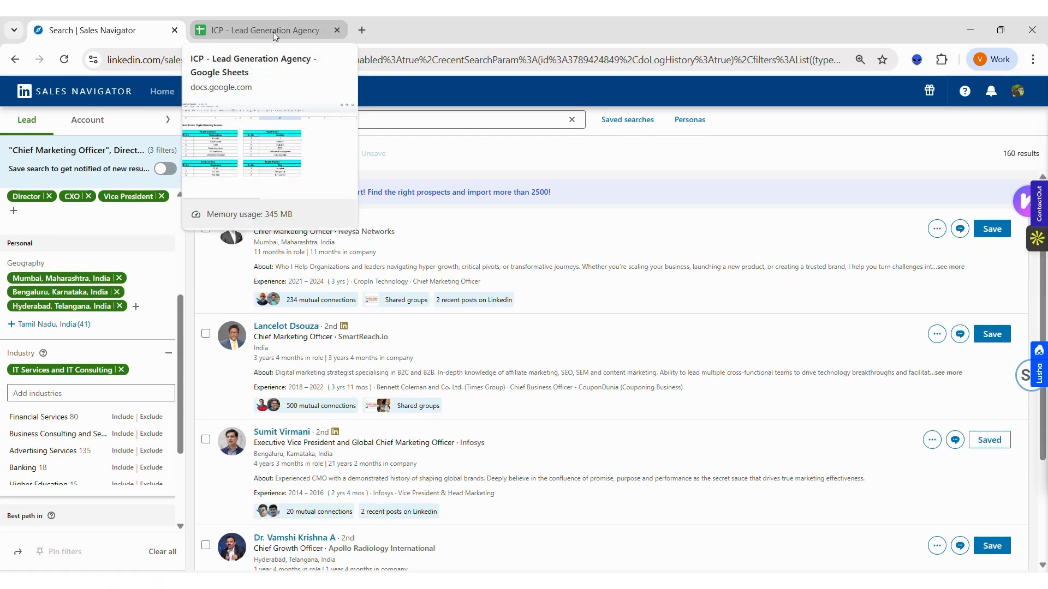
left_click(72, 396)
type("Inter")
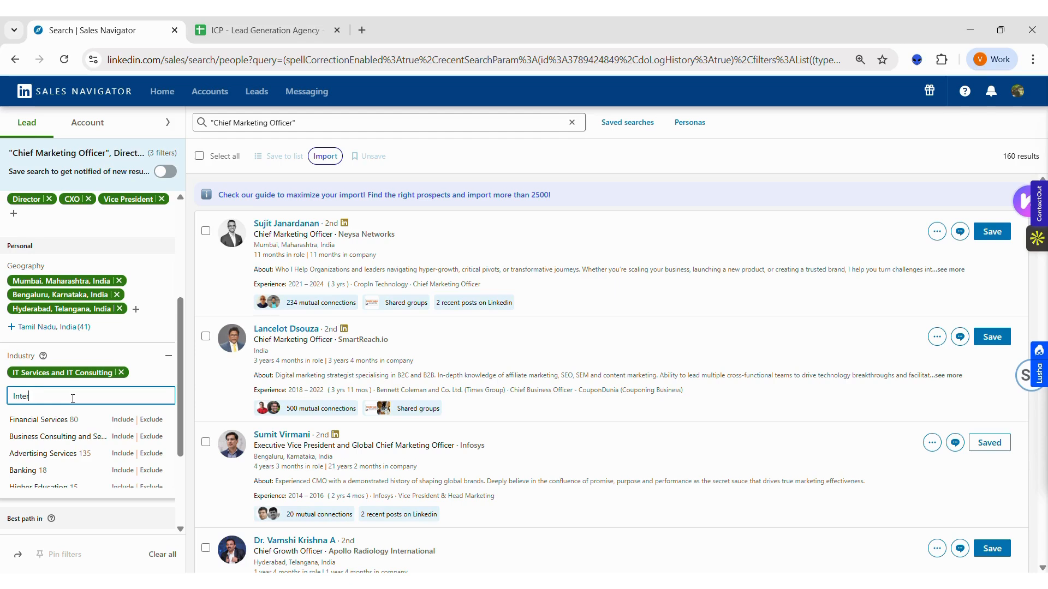
type("net")
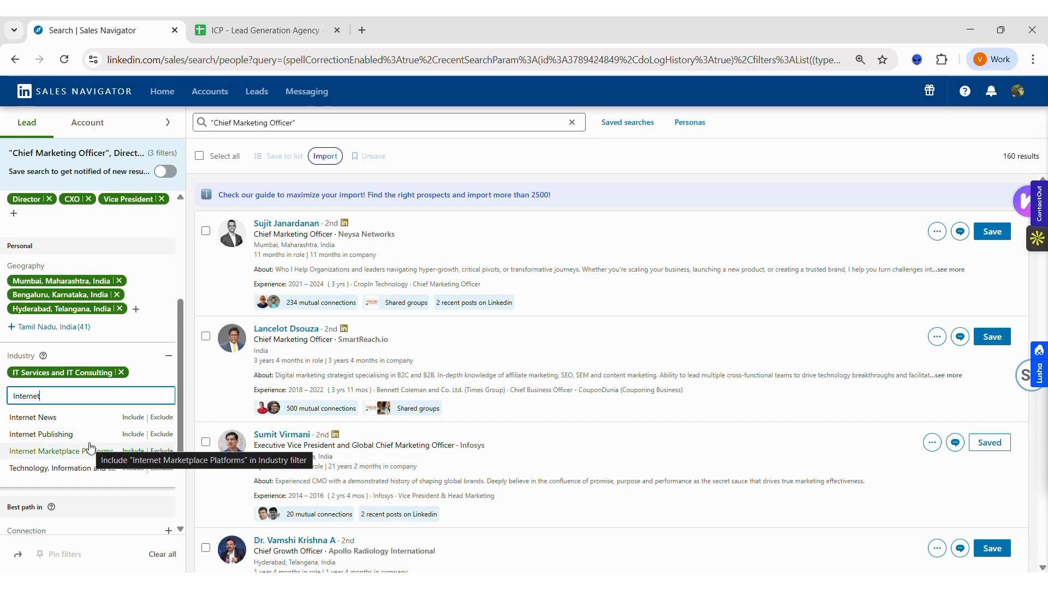
left_click(118, 454)
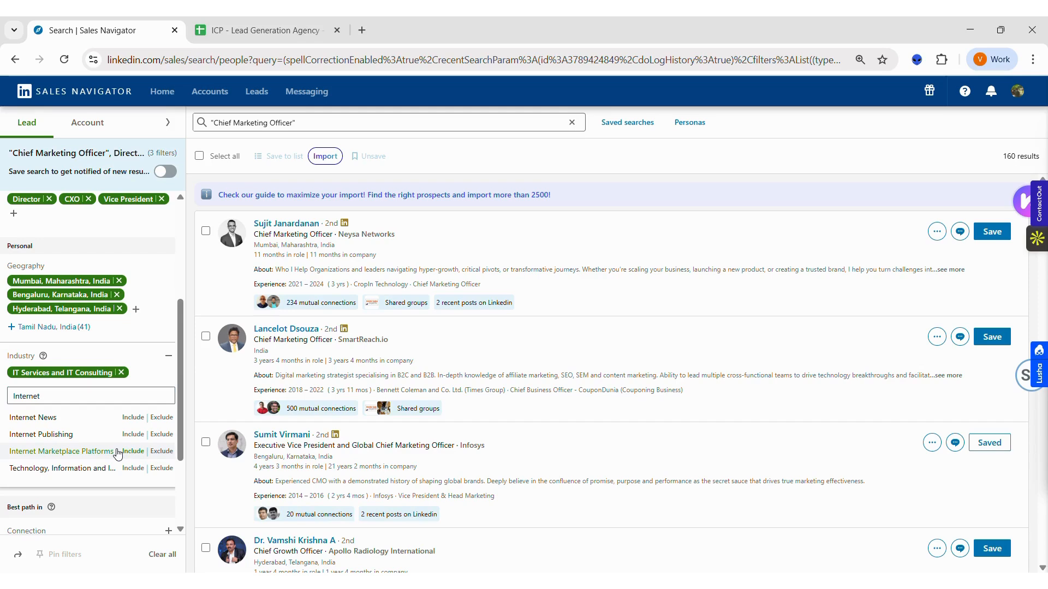
left_click(118, 454)
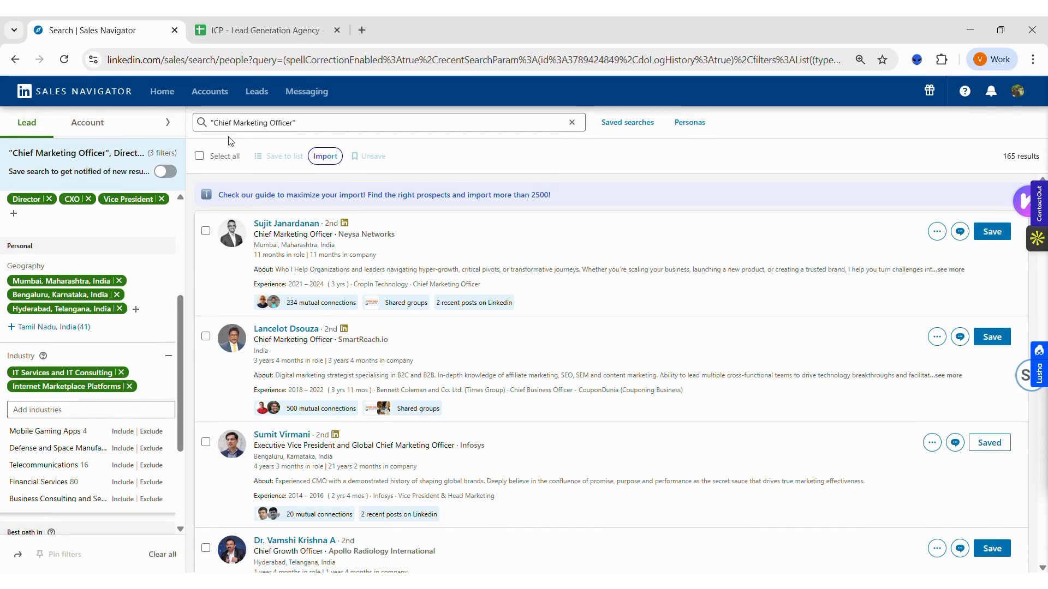
- Search the industry options for logistics and include the Transportation, Logistics, Supply Chain industry in the filter
left_click(67, 410)
type("log")
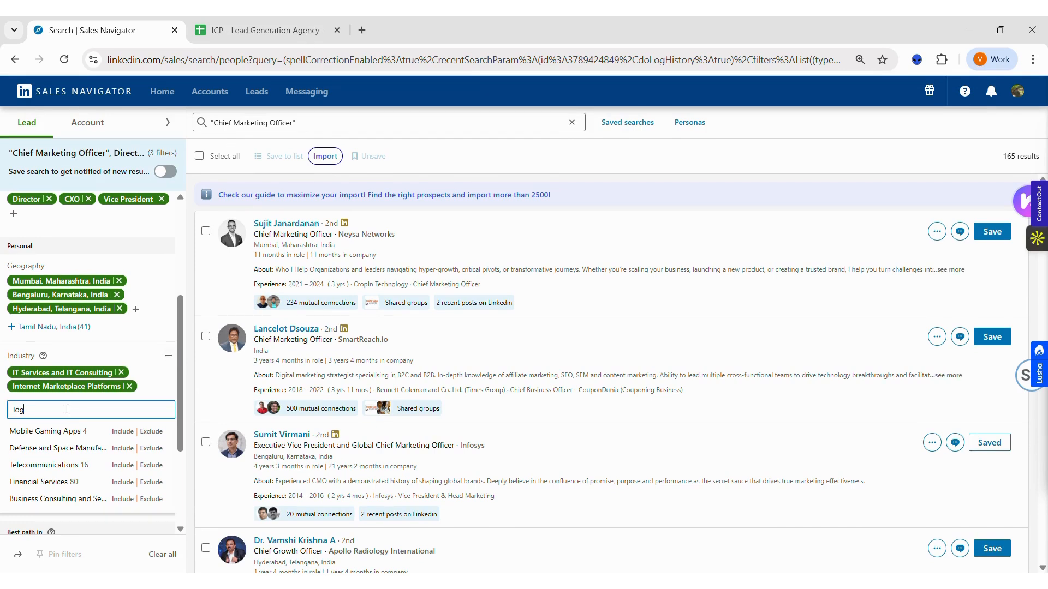
type("istics")
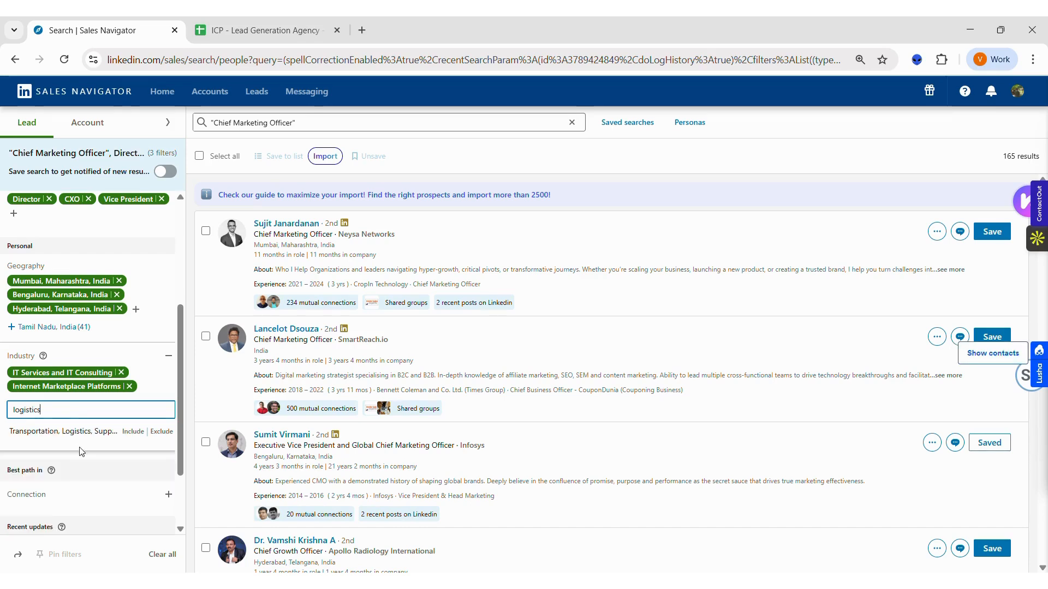
left_click(84, 435)
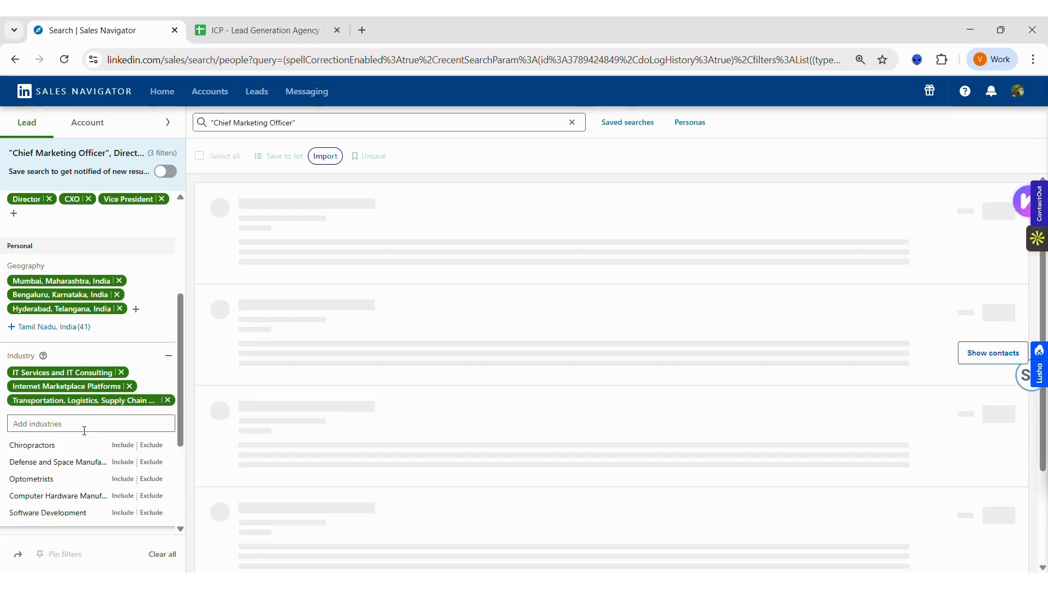
- Return to the Google Sheets plan and enter IT Services & IT Consulting and Internet Marketplace Platforms in Keyword Setting's merged Industry Filter cell
left_click(263, 32)
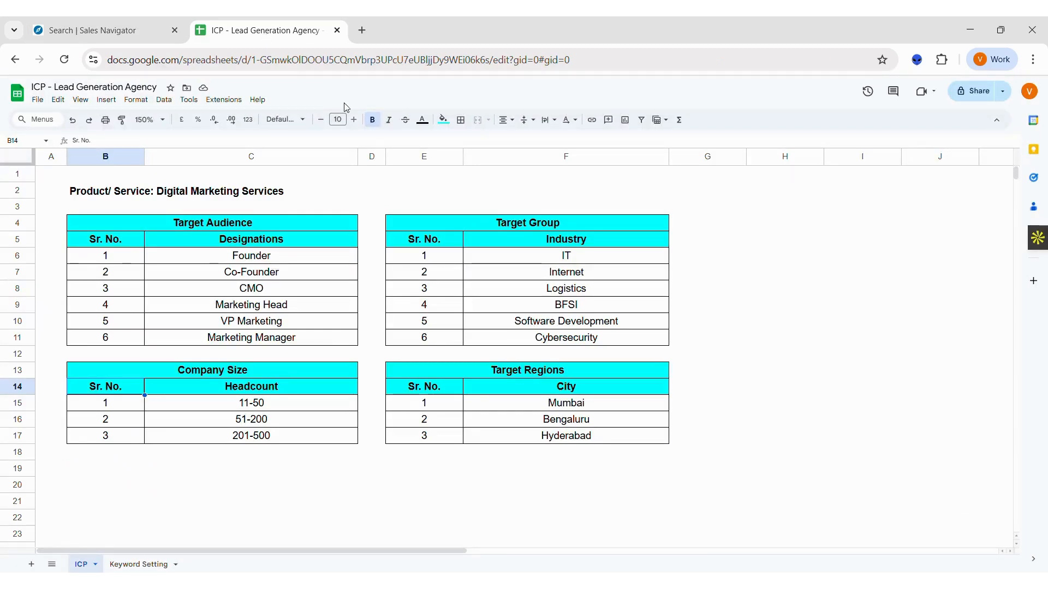
left_click(557, 309)
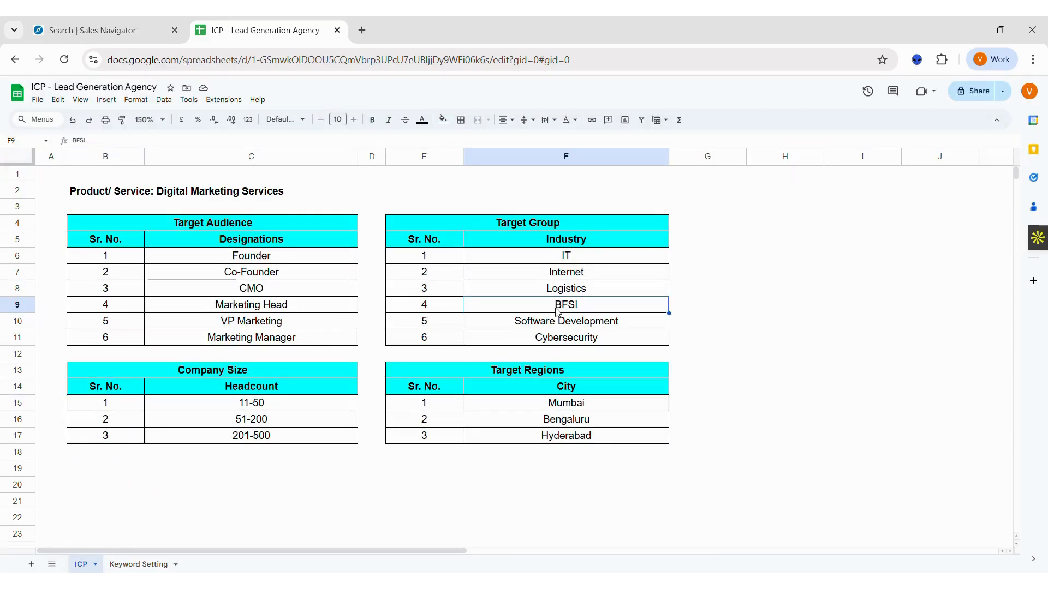
left_click(150, 567)
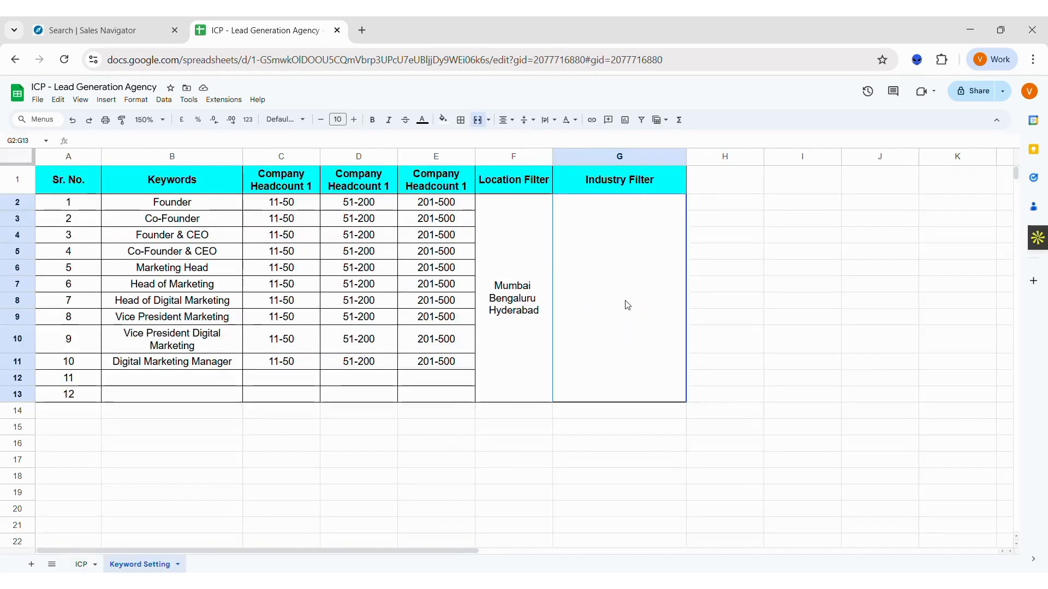
double_click(625, 304)
type("IT Se")
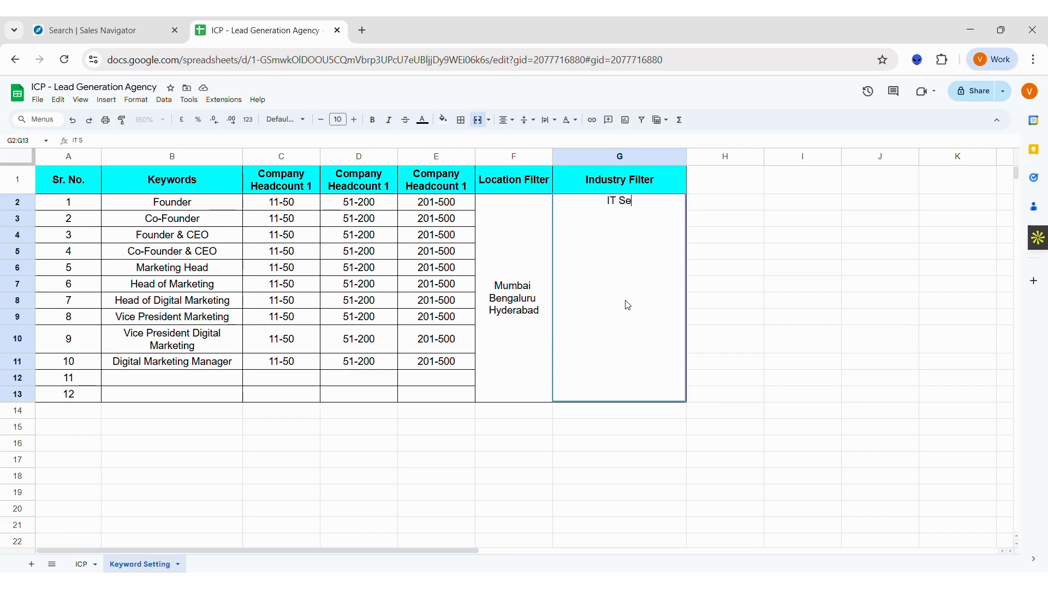
type("rvices & IT Consulting ")
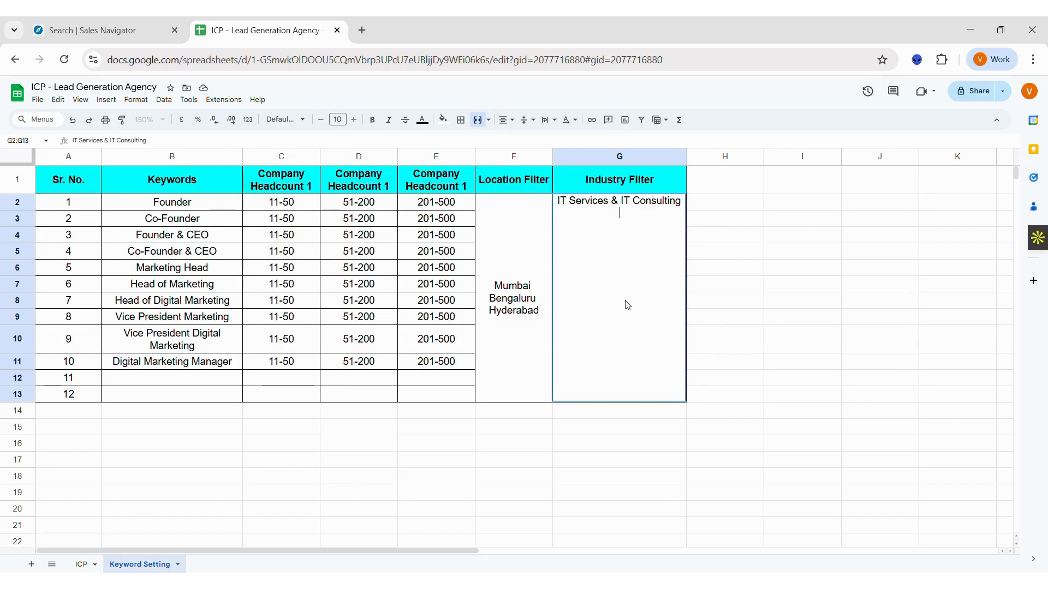
type("Internet ")
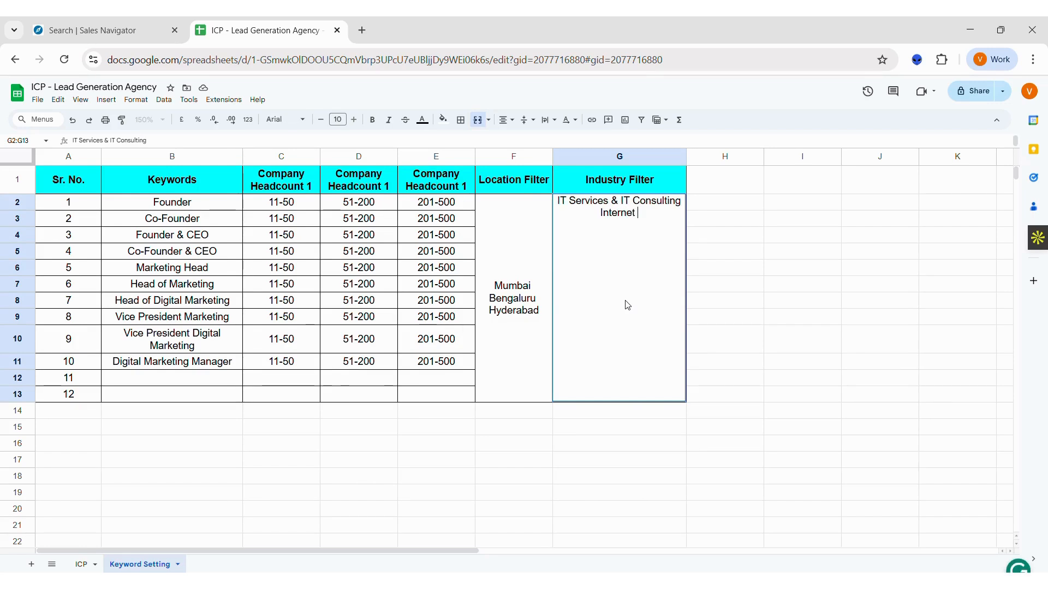
type("Marketplace Platforms")
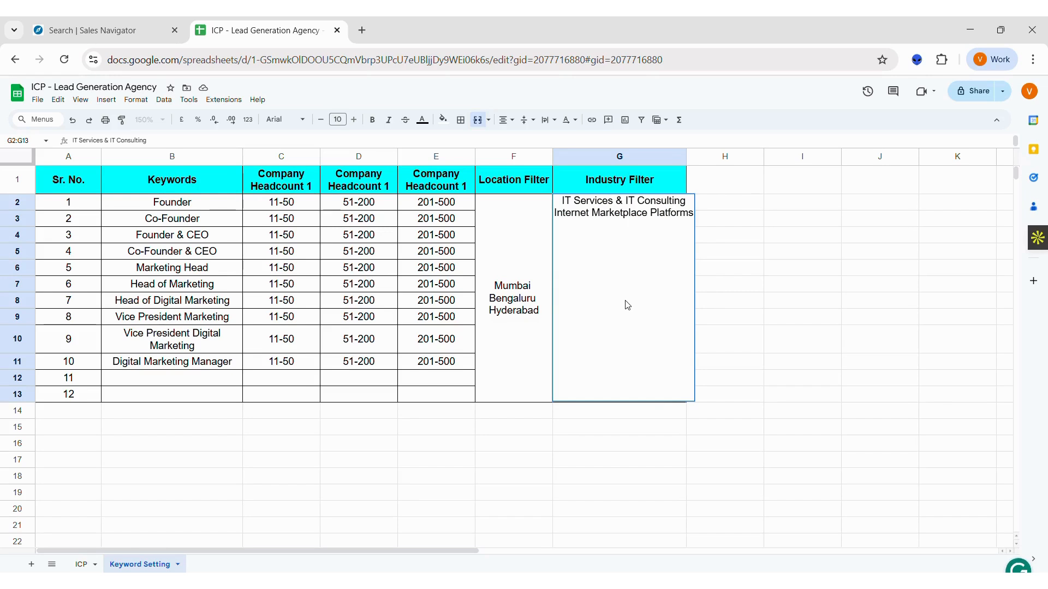
- Add Banking and Financial Services on separate lines in the Industry Filter cell and finish the entry
key("alt+Return")
type("Bankin")
type("g ")
type("Financial ")
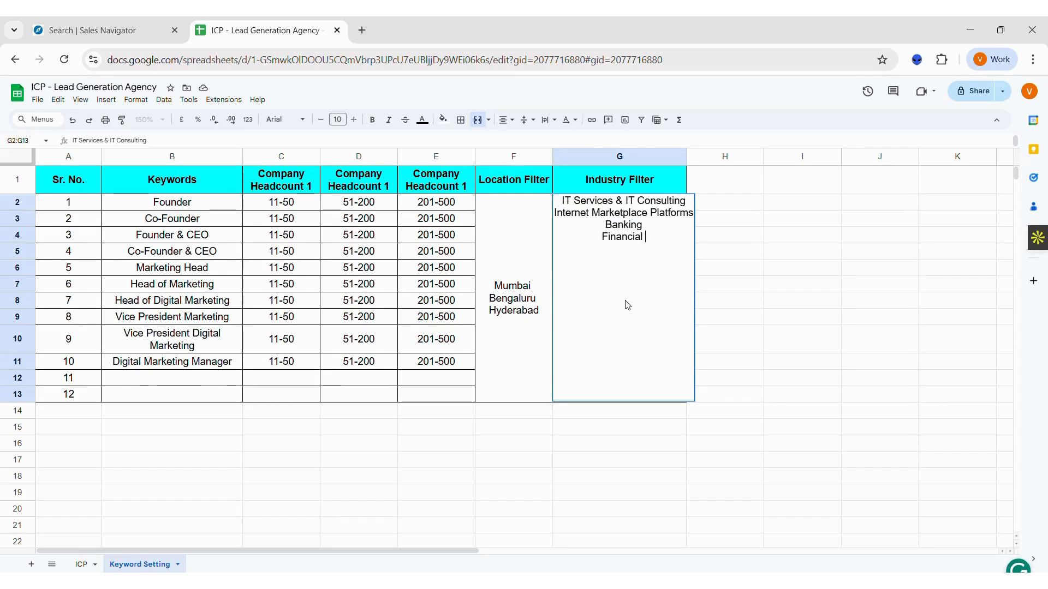
type("Services")
key("Return")
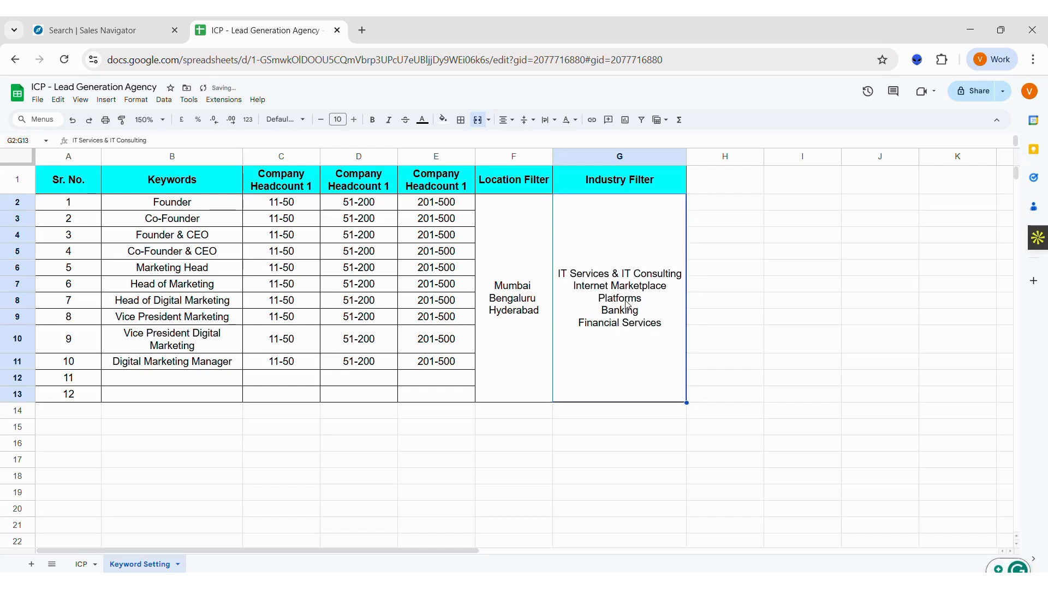
left_click(769, 330)
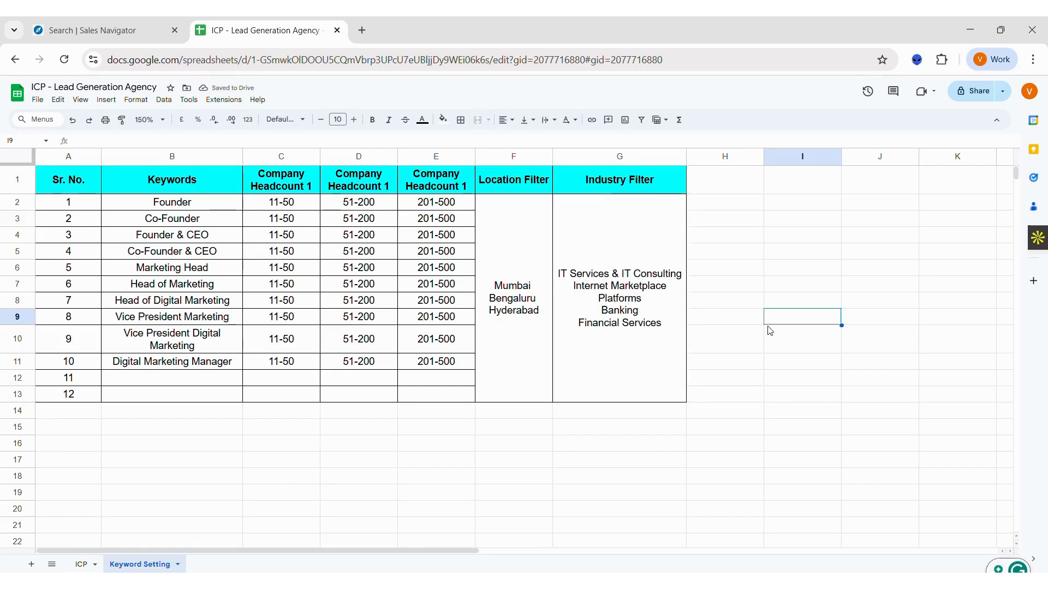